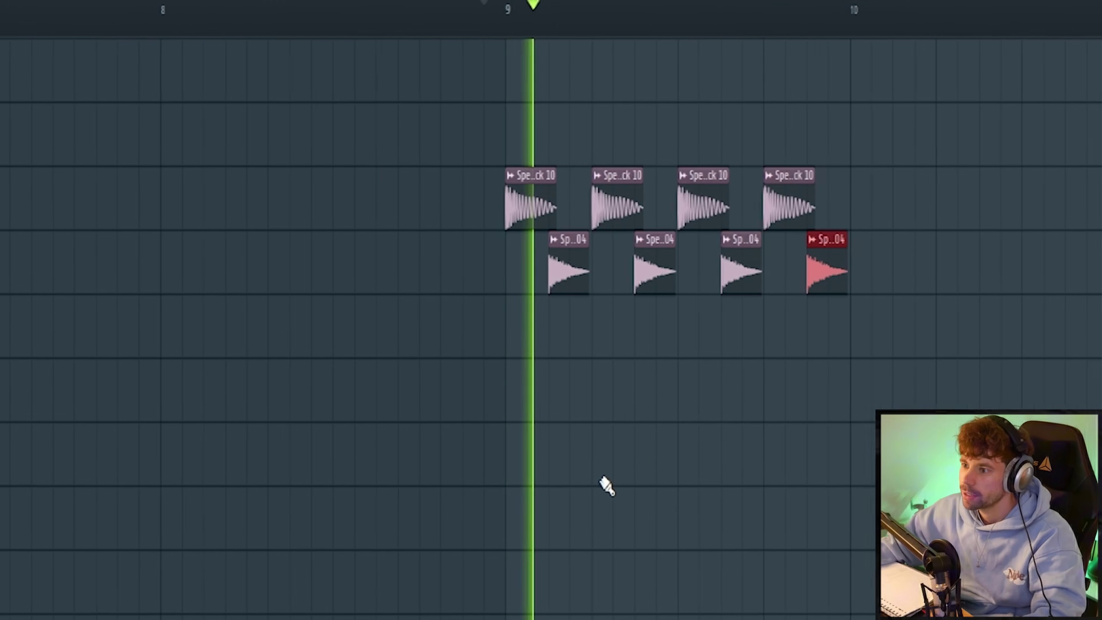
- Play back the one-bar kick, hat and clap pattern and select all of its clips in the playlist
scroll(278, 470, up, 3)
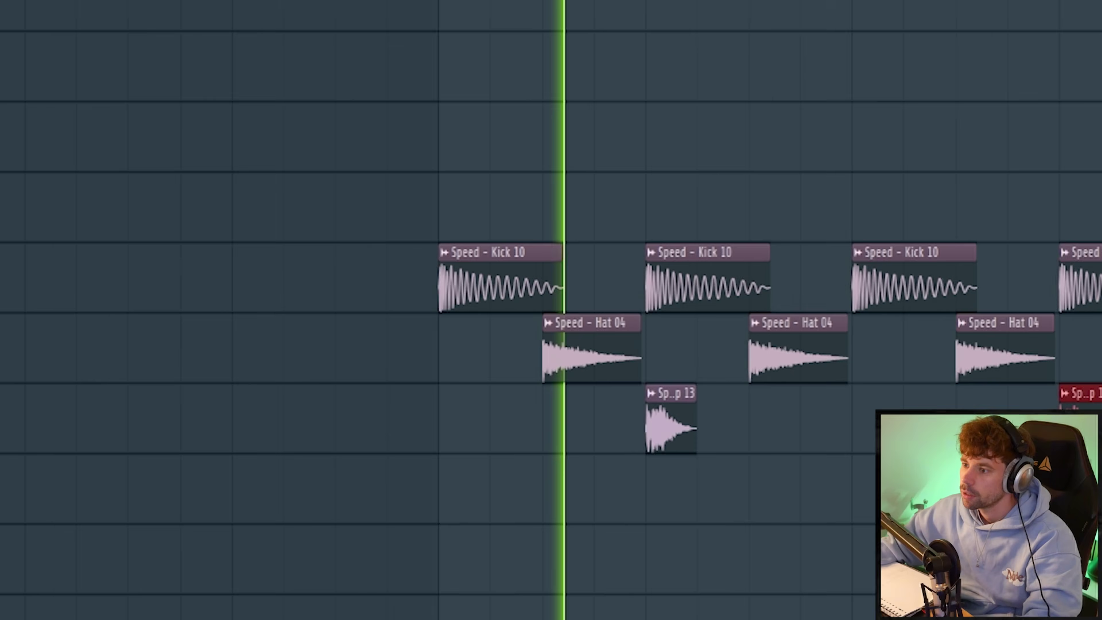
scroll(551, 310, down, 3)
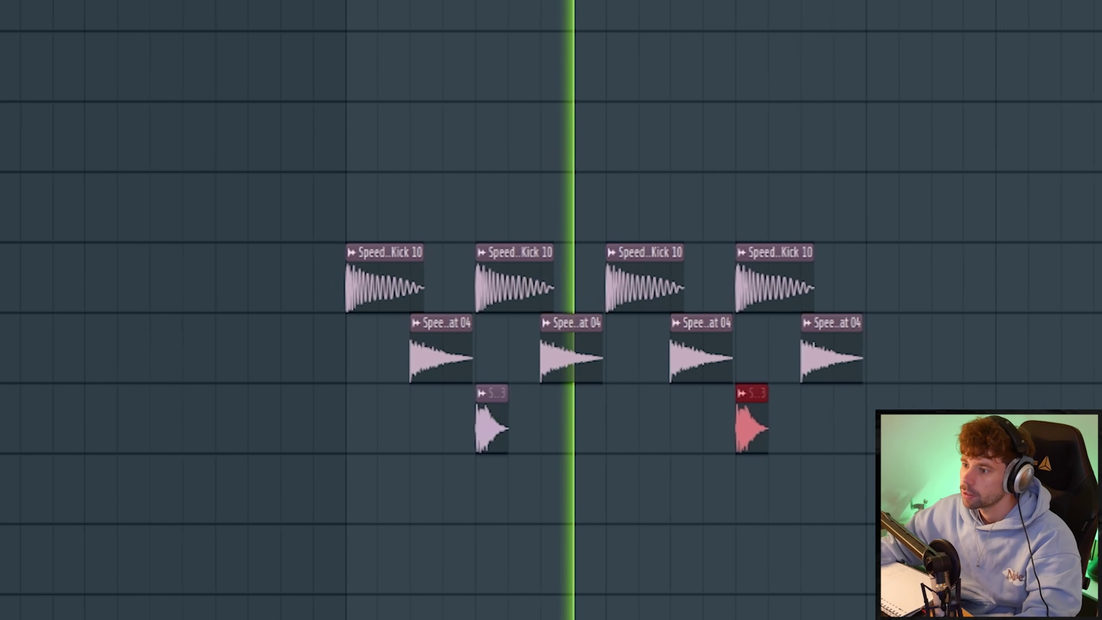
key(space)
key(ctrl+a)
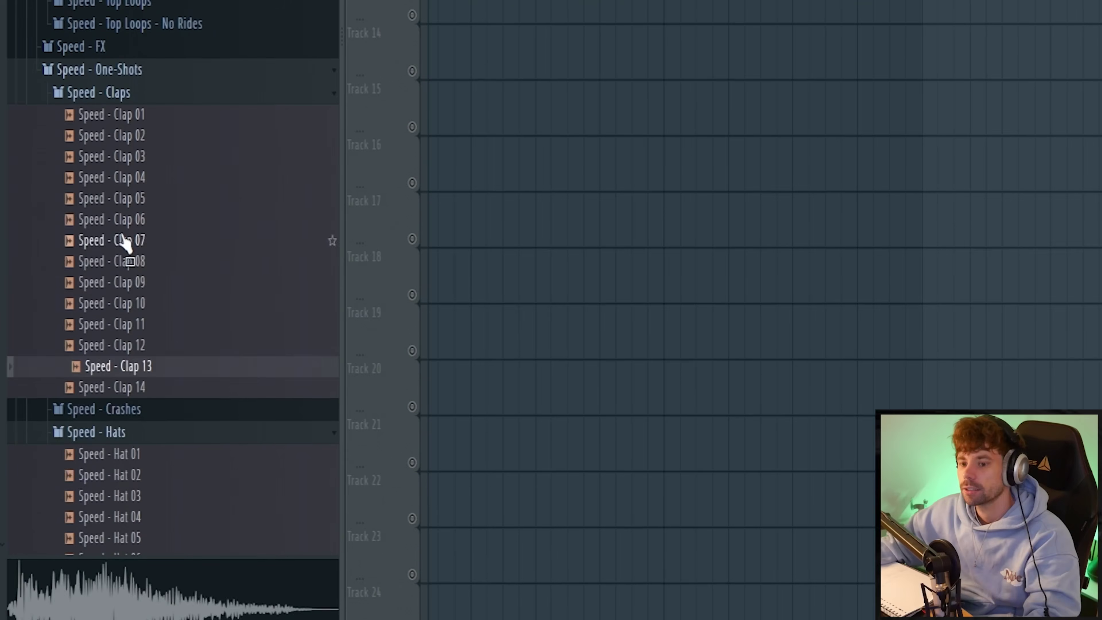
- Audition Clap 08 and Clap 10 from the Speed claps and use Clap 10 for the extra hits on Track 11
click(119, 259)
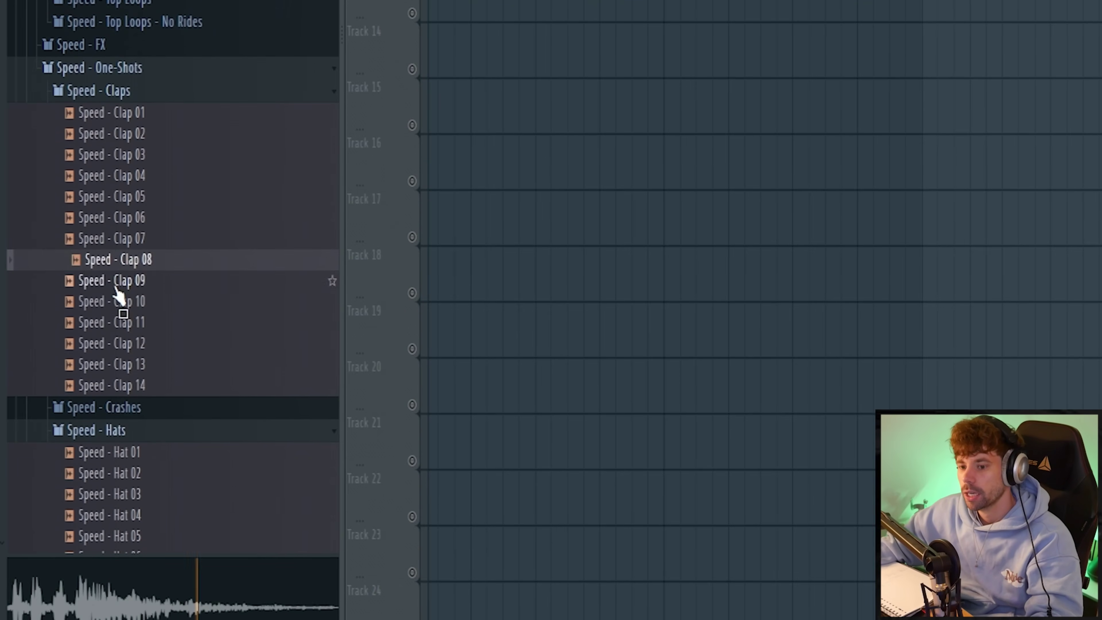
click(111, 303)
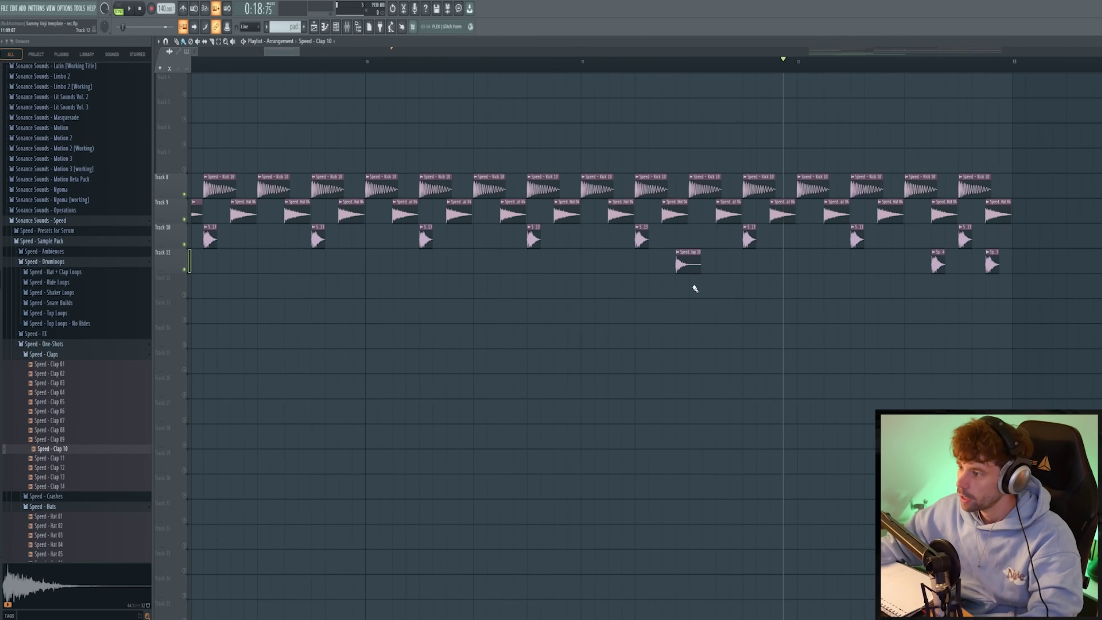
scroll(478, 66, up, 3)
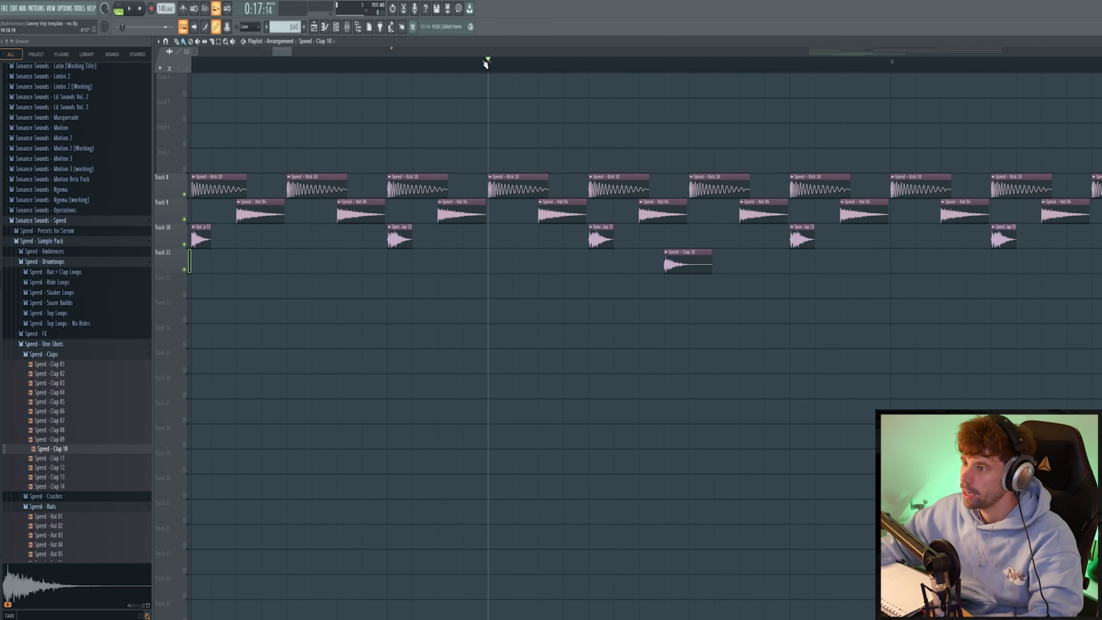
double_click(631, 259)
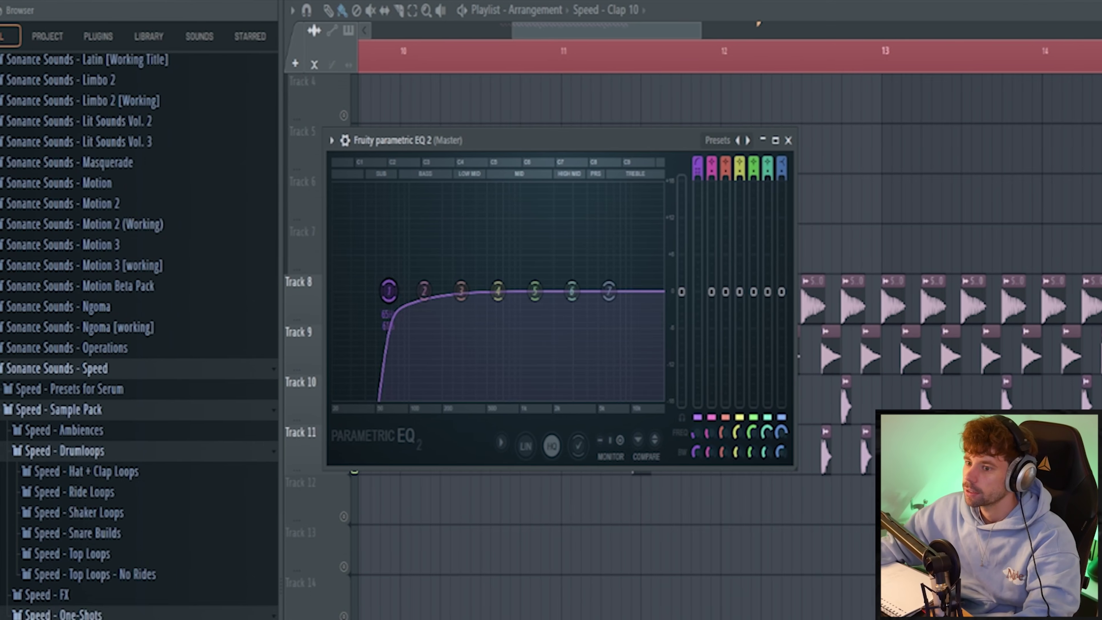
- Adjust the low cut's band 1 frequency in the master Fruity Parametric EQ 2 and create an automation clip for it
right_click(696, 436)
drag(696, 433, 694, 469)
click(694, 435)
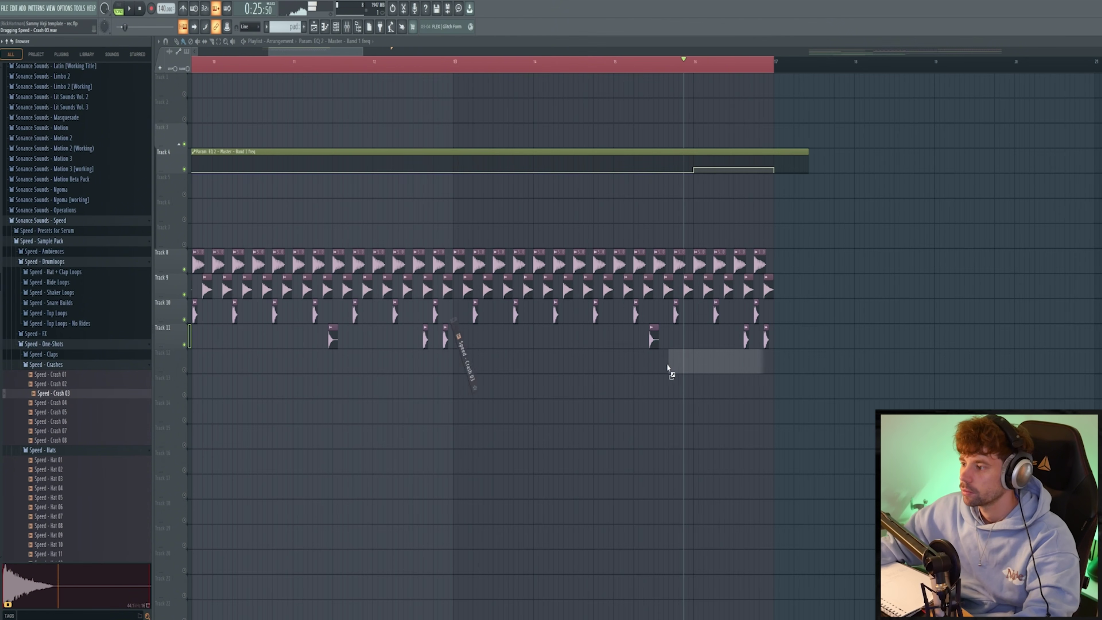
- Place four overlapping Speed - Crash 03 hits on Track 12 across the last bar before bar 17
drag(668, 368, 668, 365)
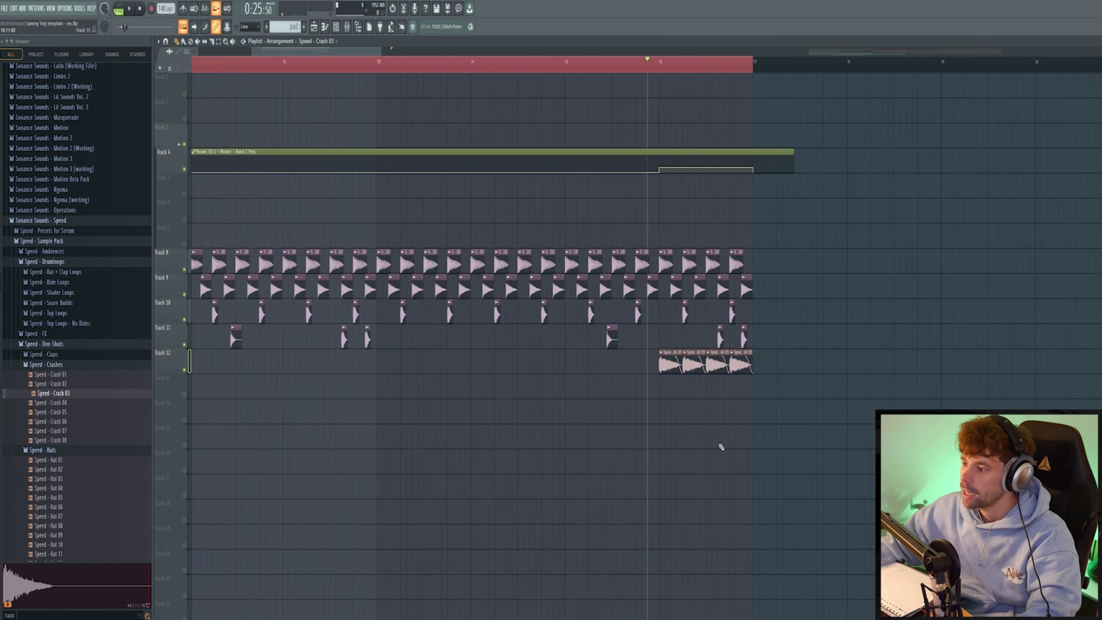
scroll(721, 447, down, 3)
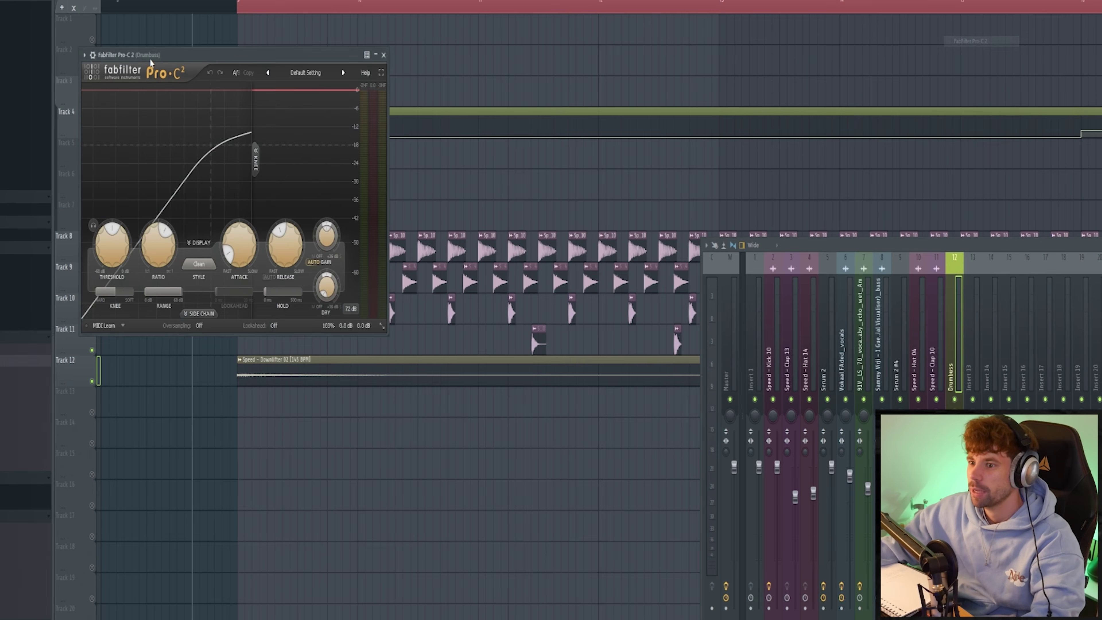
- Add Fruity Soft Clipper and GClip to the Drumbuss mixer track alongside the FabFilter Pro-C 2 compressor
scroll(528, 324, up, 5)
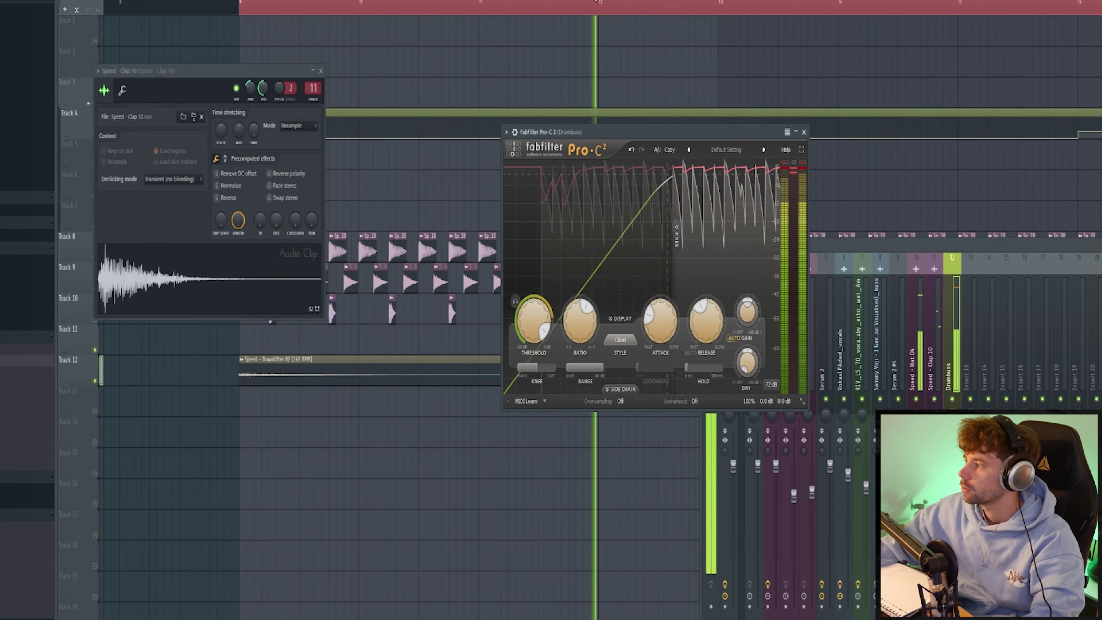
click(1006, 253)
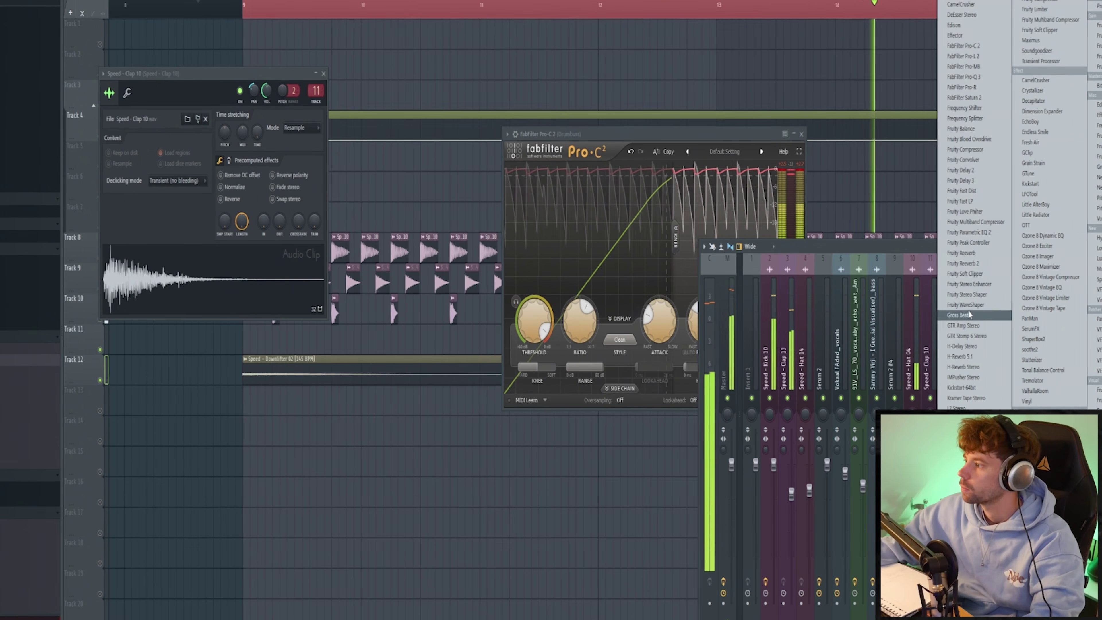
click(968, 275)
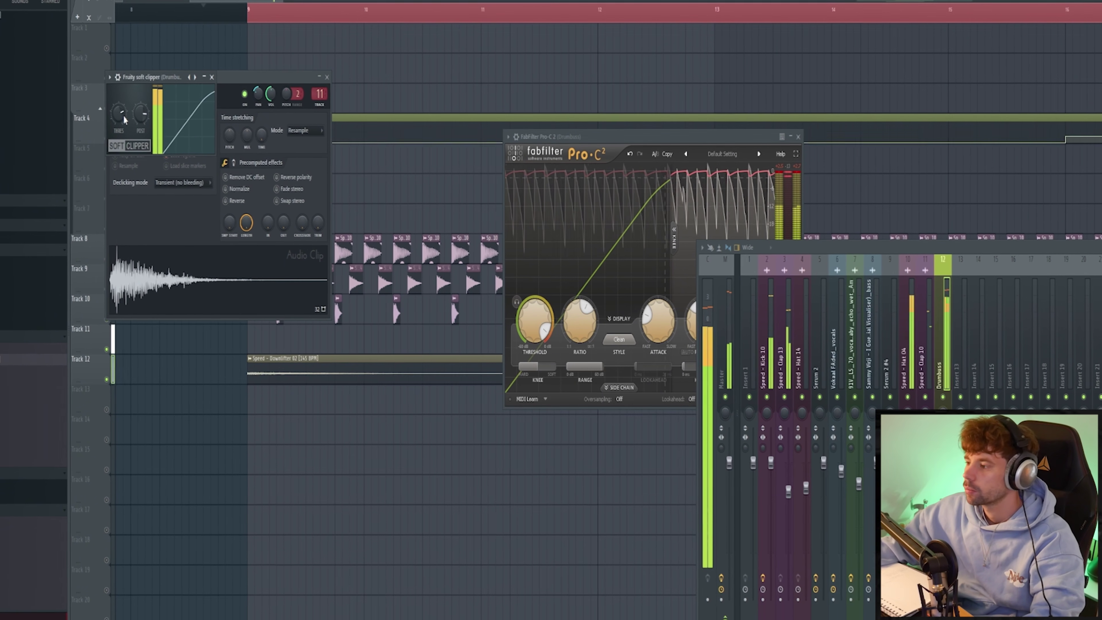
click(1098, 300)
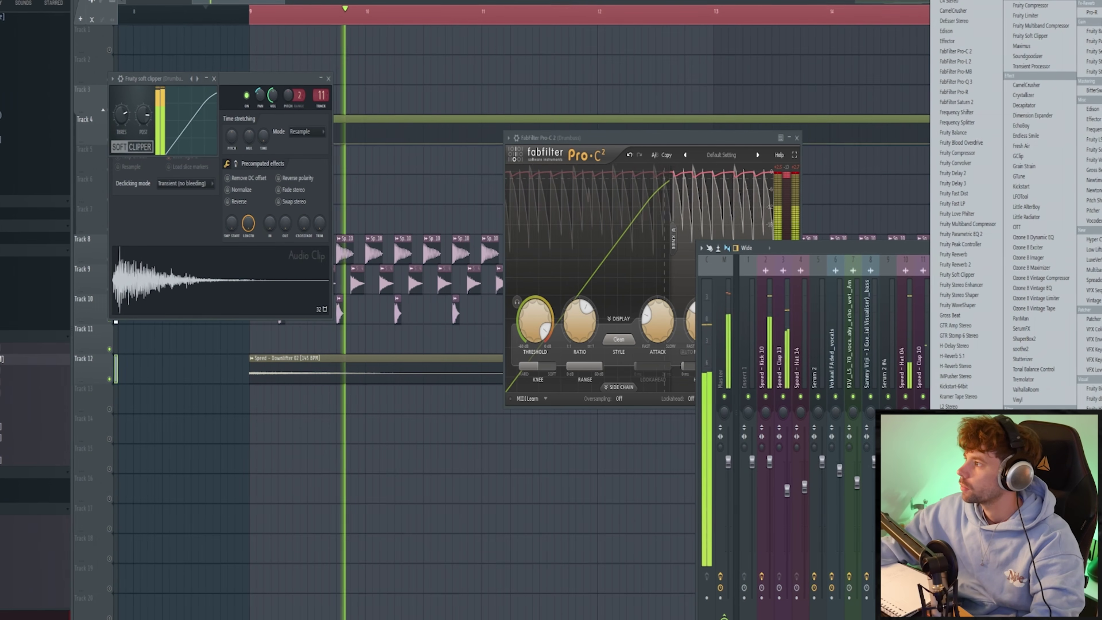
click(1039, 156)
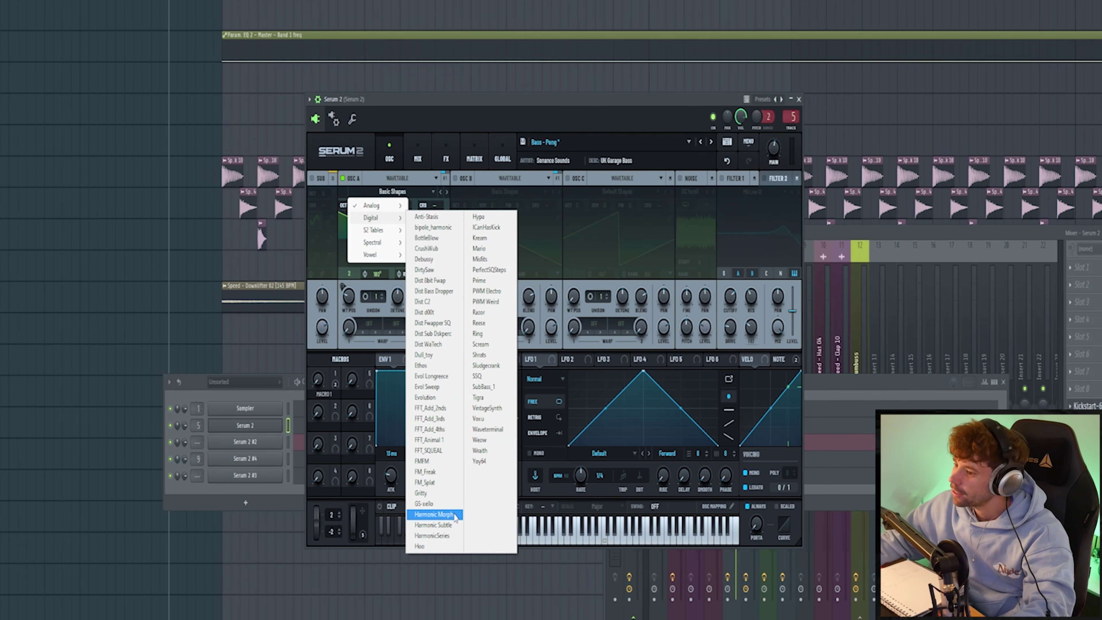
- Load the Harmonic Morph wavetable in Serum 2, set oscillators A and B to octave -2 and fine-tune them apart
click(455, 518)
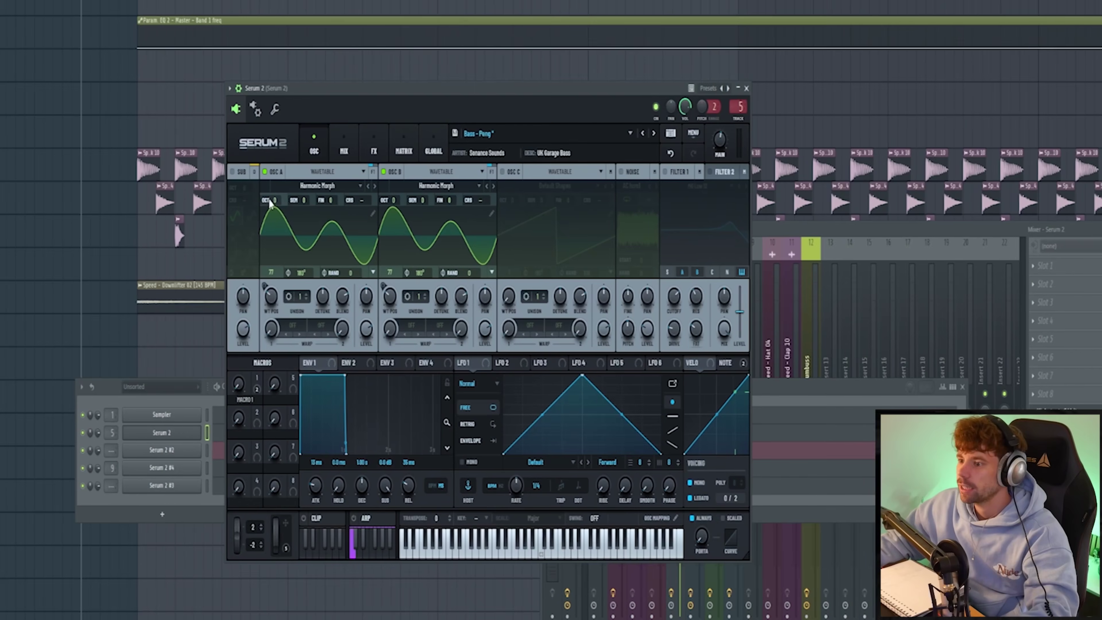
drag(270, 201, 336, 216)
drag(470, 201, 468, 203)
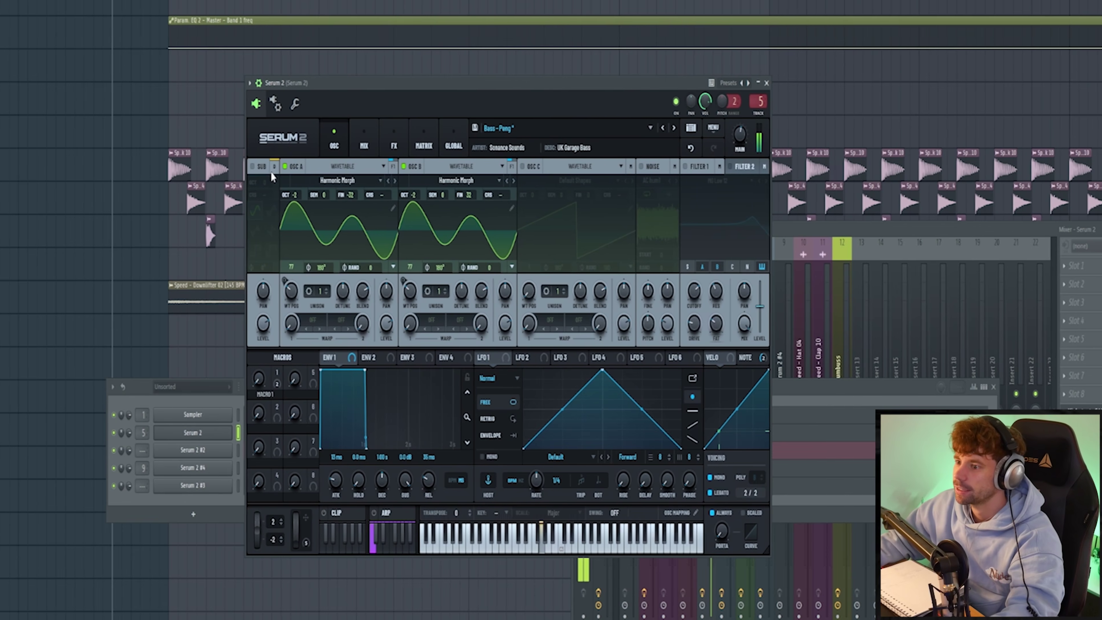
- Turn on Serum 2's sub oscillator and Filter 1 with MG Low 12, and go through the effects chain
click(257, 167)
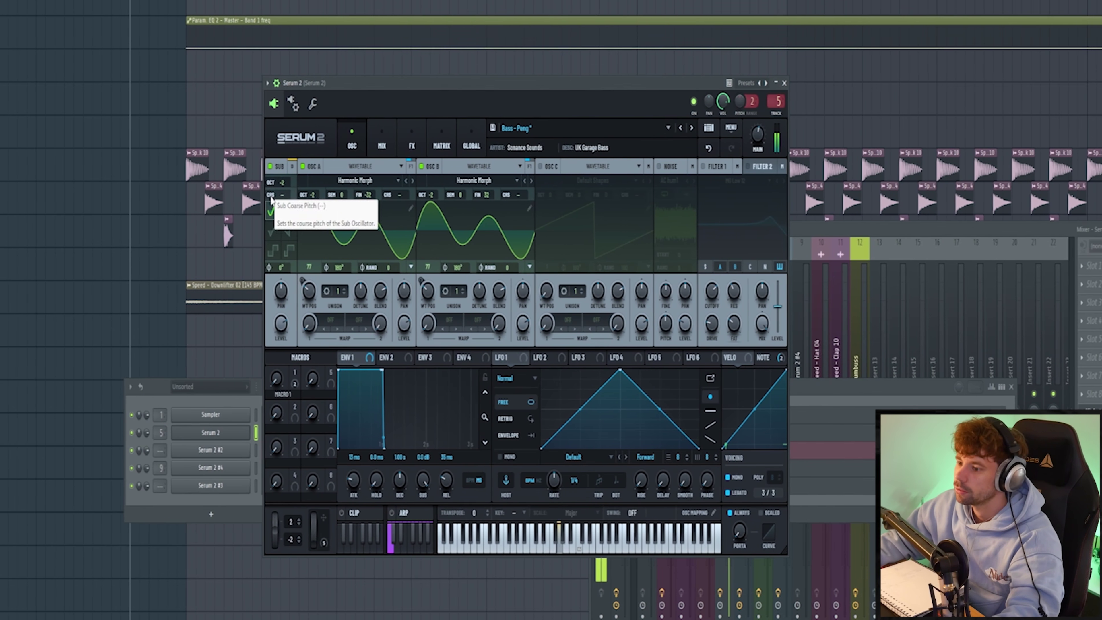
click(707, 167)
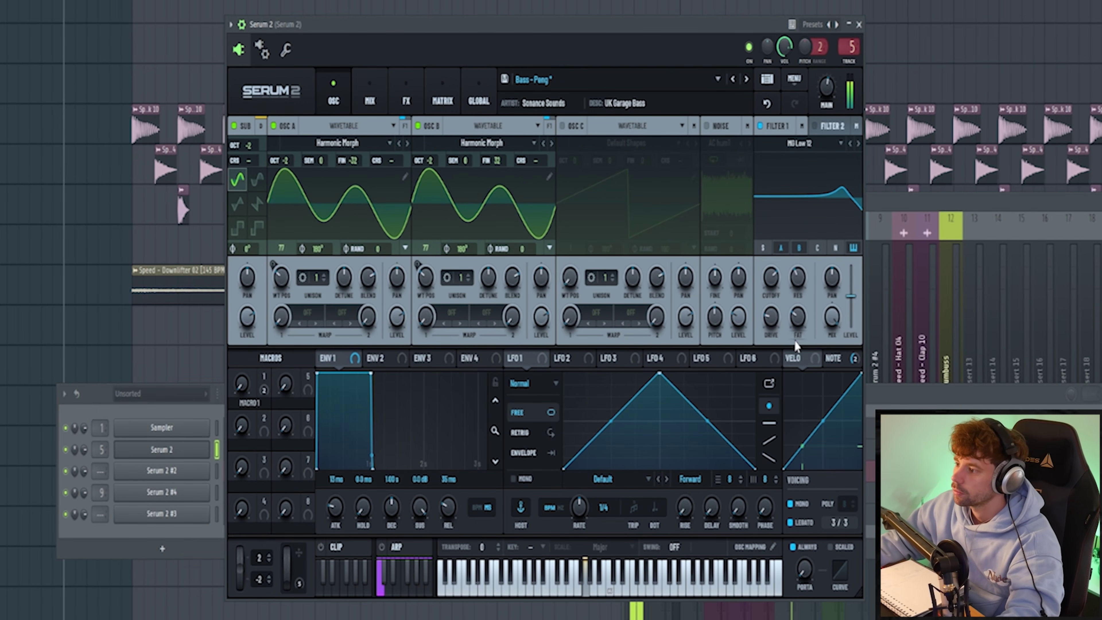
click(406, 101)
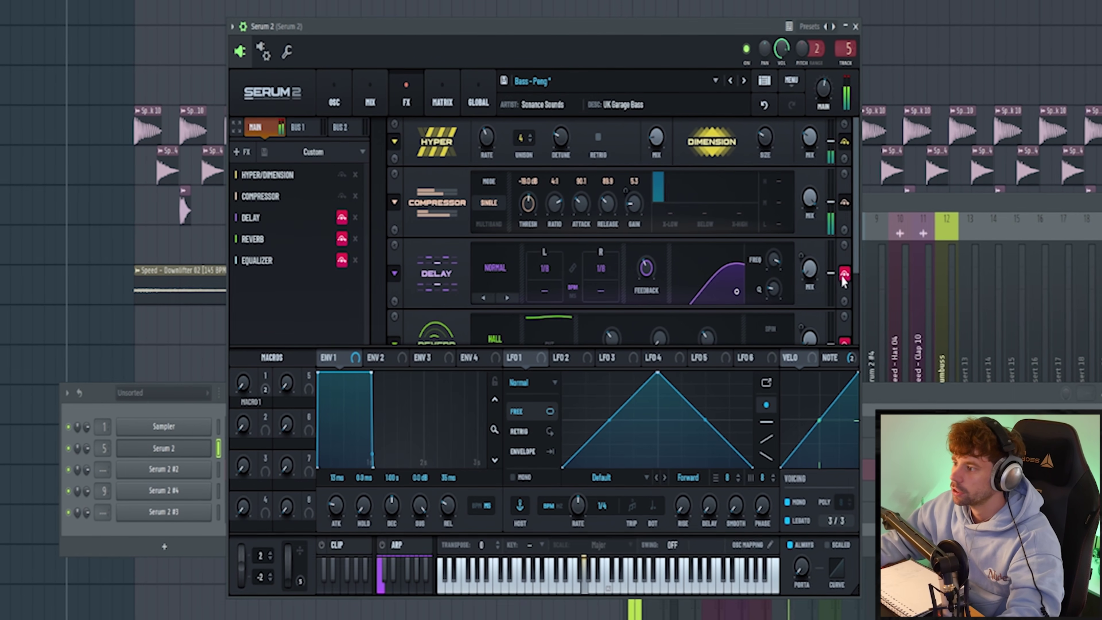
scroll(844, 281, down, 5)
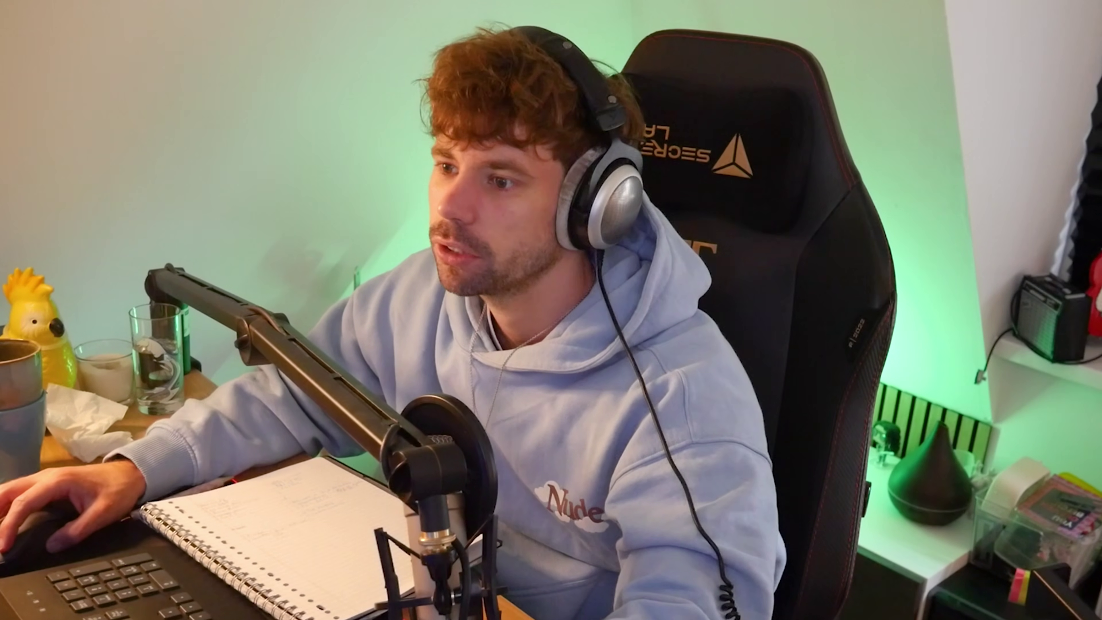
- Raise oscillator A's wavetable position to about 150 and adjust oscillator B's position to match
drag(280, 285, 286, 283)
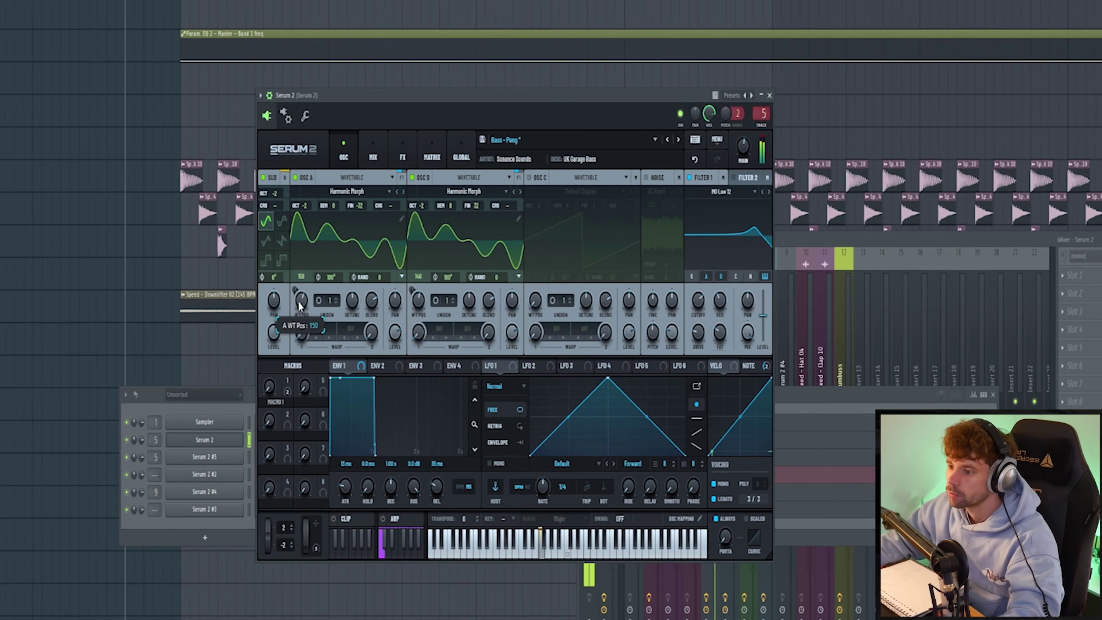
drag(417, 304, 420, 303)
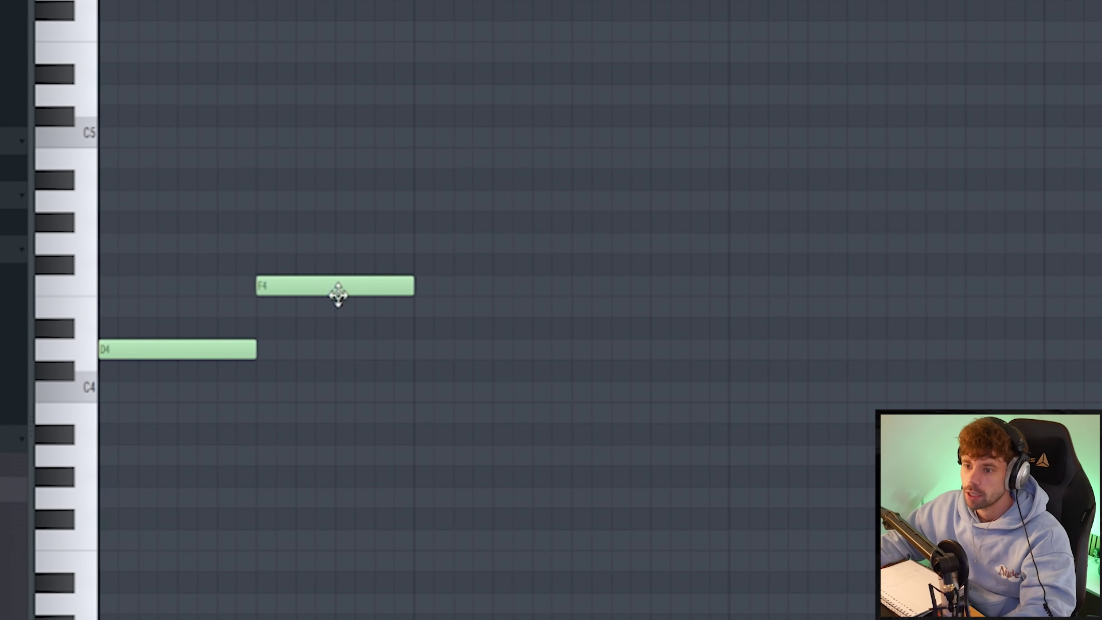
- Continue the bass line after F4 with C4 and G4 notes, and duplicate the whole phrase
click(463, 395)
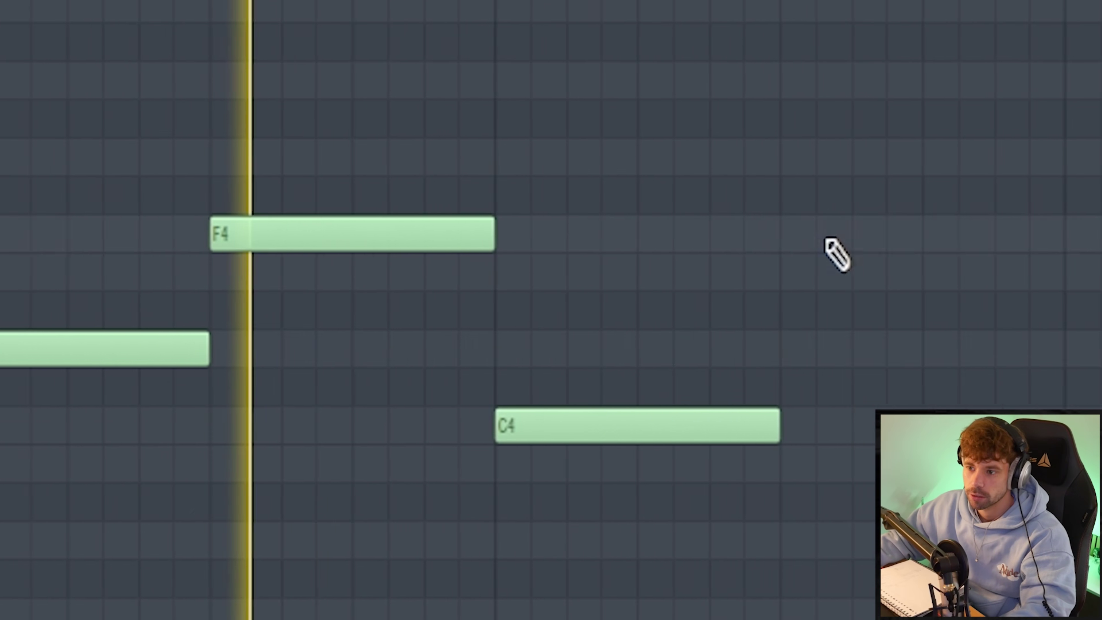
click(1083, 229)
drag(1083, 229, 1046, 129)
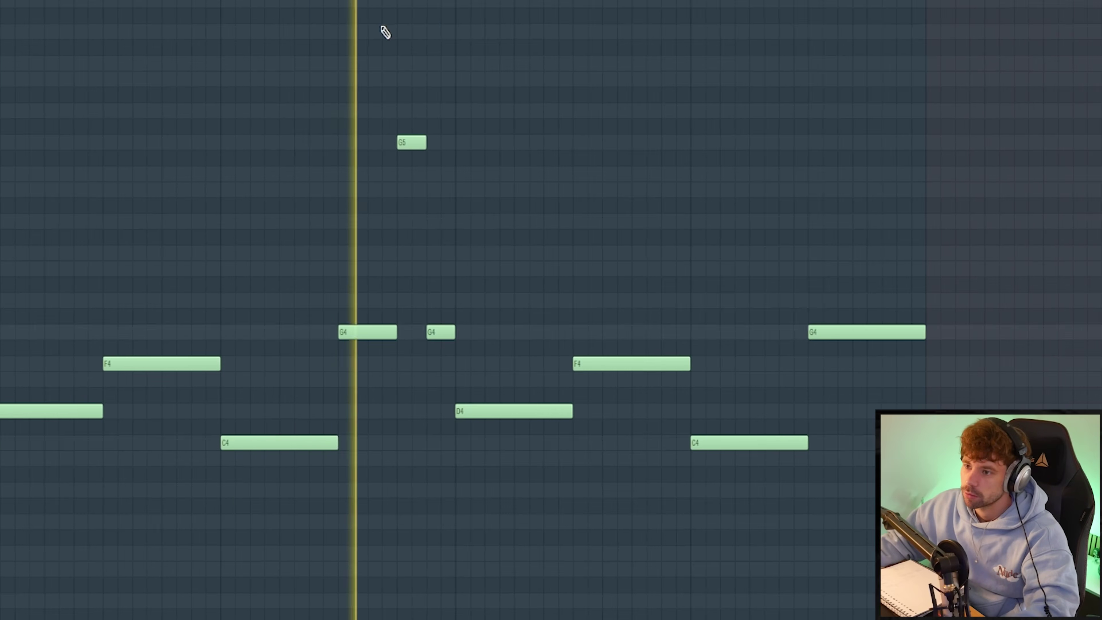
key(ctrl+a)
key(ctrl+d)
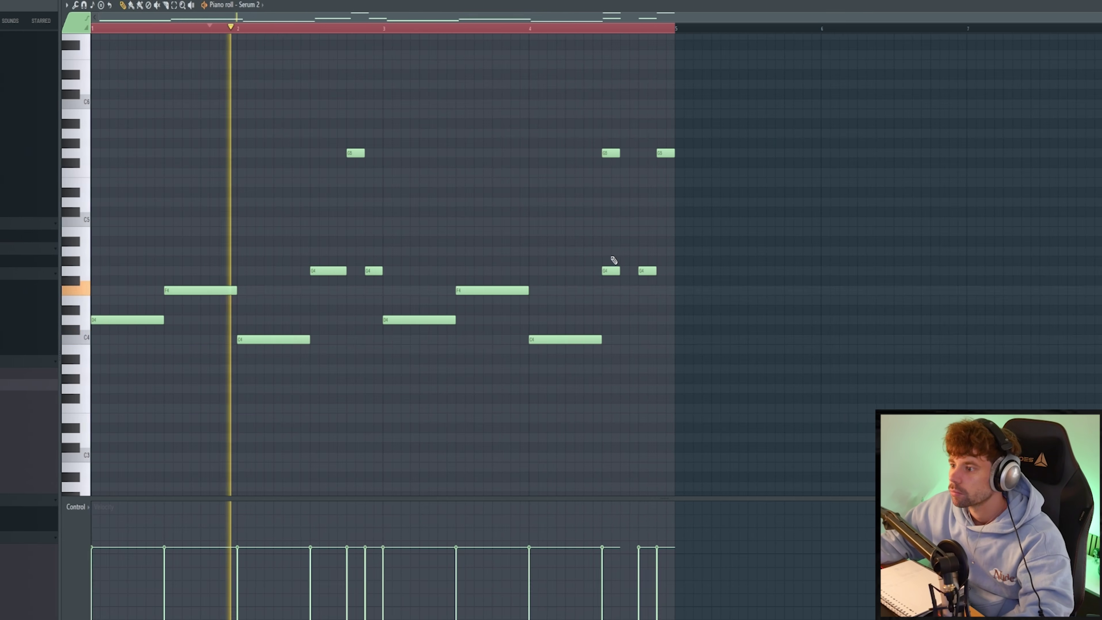
- Move the phrase's last high note down to F5 and slightly earlier, and shift the closing G4 to the end
drag(651, 154, 629, 174)
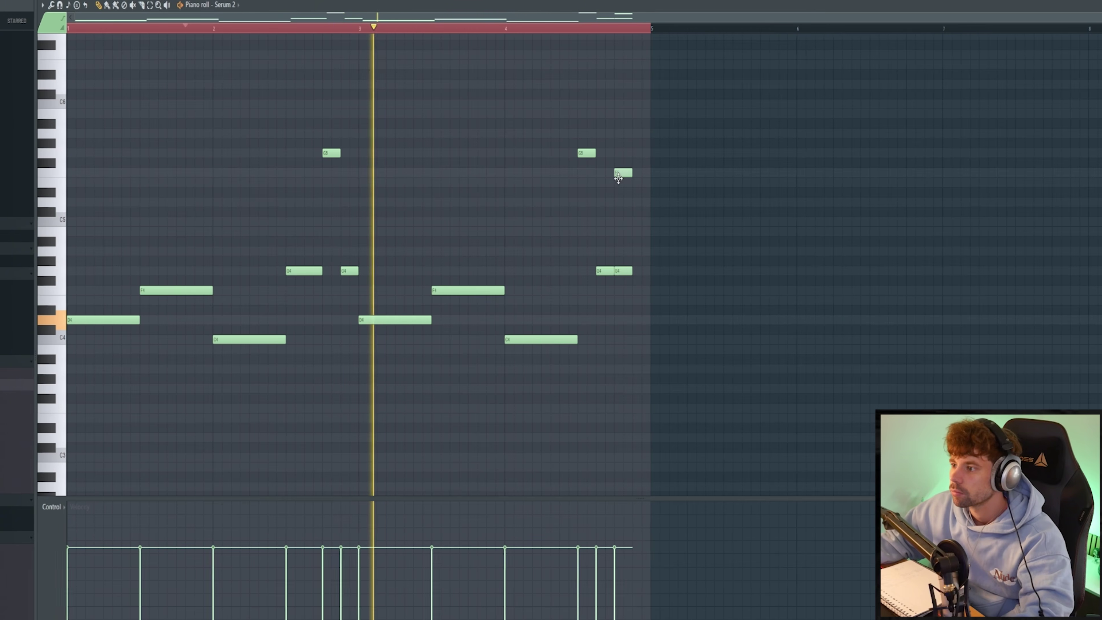
drag(629, 270, 643, 271)
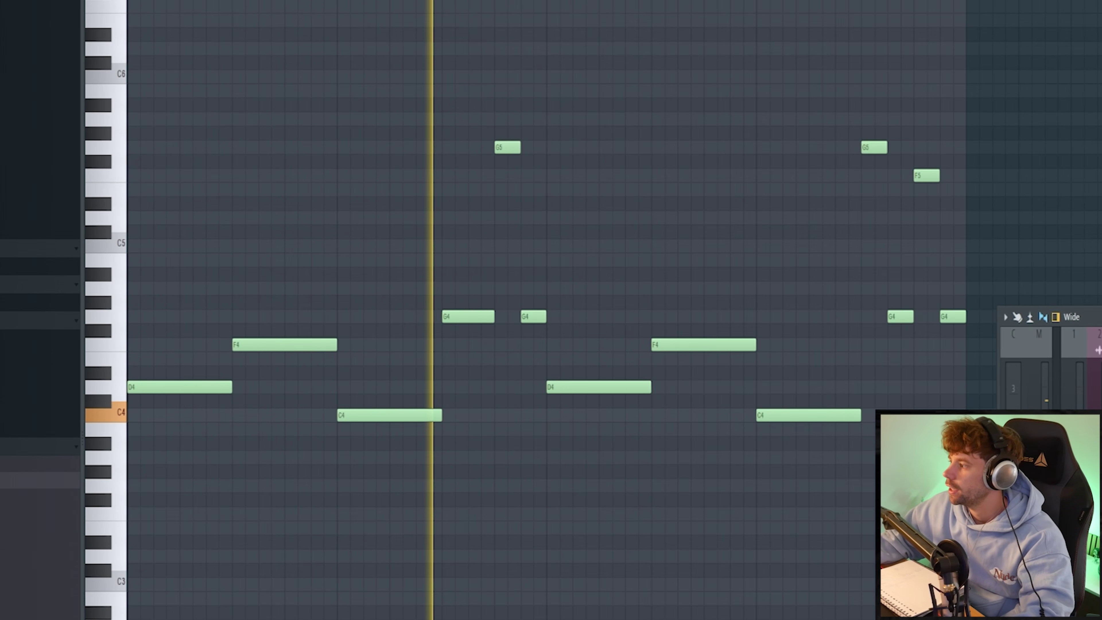
- Reposition the Kickstart sidechain window of the Serum 2 mixer track over the piano roll
drag(247, 100, 620, 167)
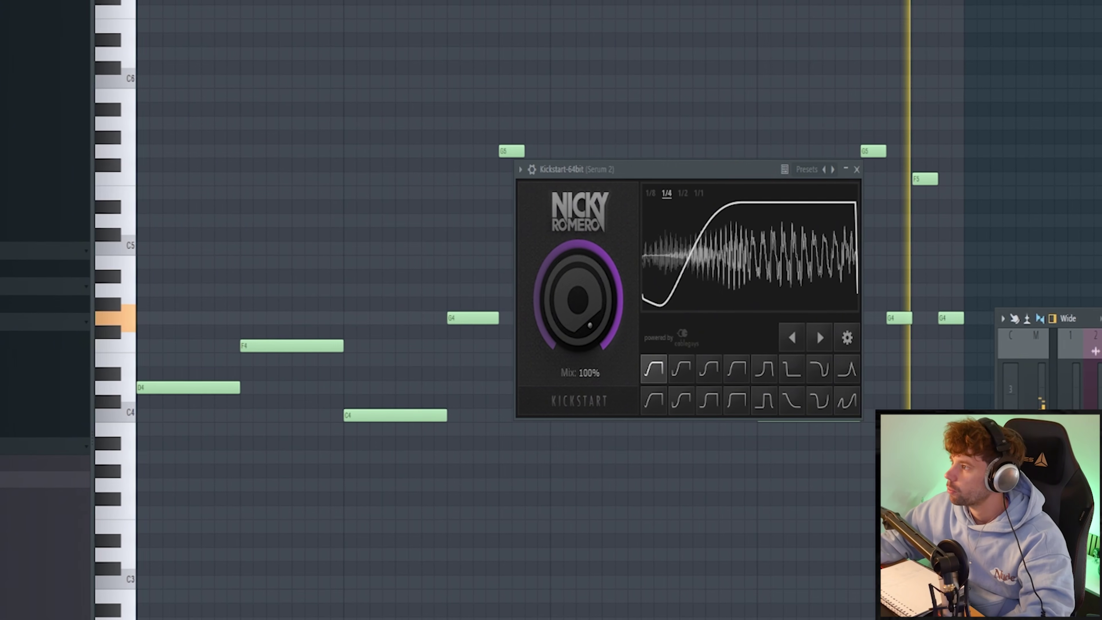
- Move Serum 2's mod wheel and create an automation clip for this last tweaked parameter
mouse_move(229, 356)
mouse_down()
mouse_move(226, 383)
mouse_move(234, 367)
mouse_up()
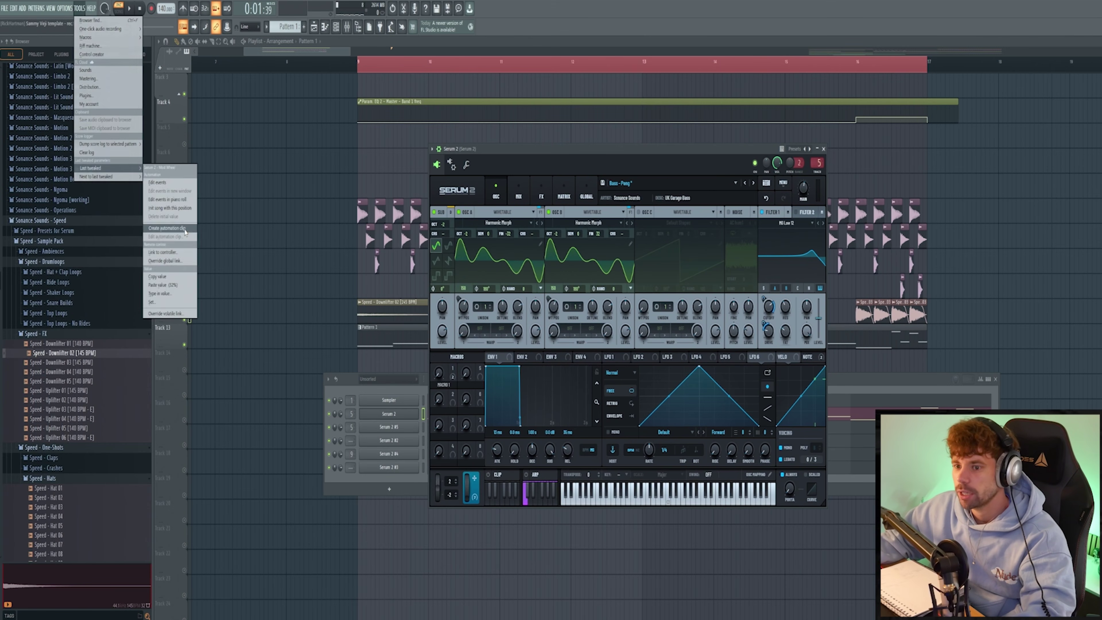
click(185, 232)
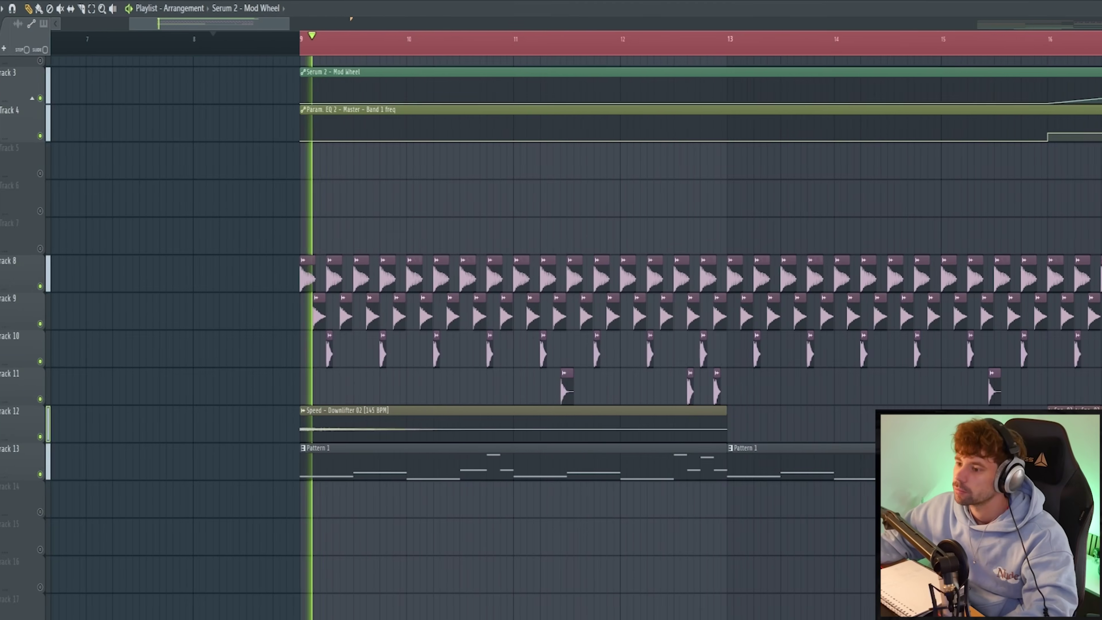
scroll(327, 278, up, 3)
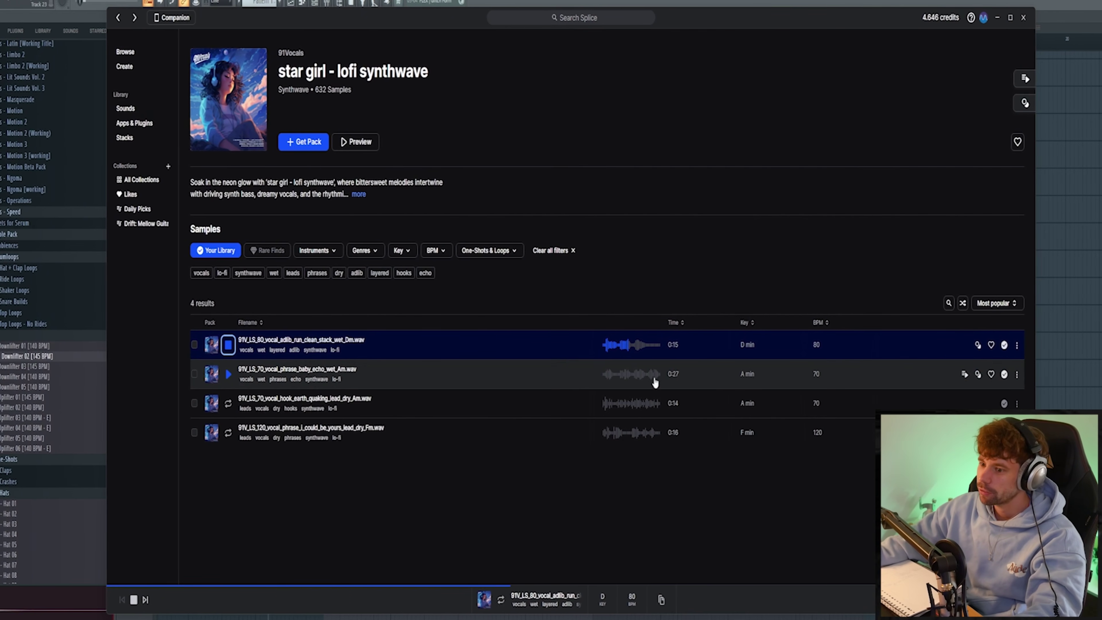
- In Splice, preview the baby echo, quaking lead and I could be yours vocal samples of the star girl - lofi synthwave pack
click(225, 380)
click(226, 403)
click(226, 434)
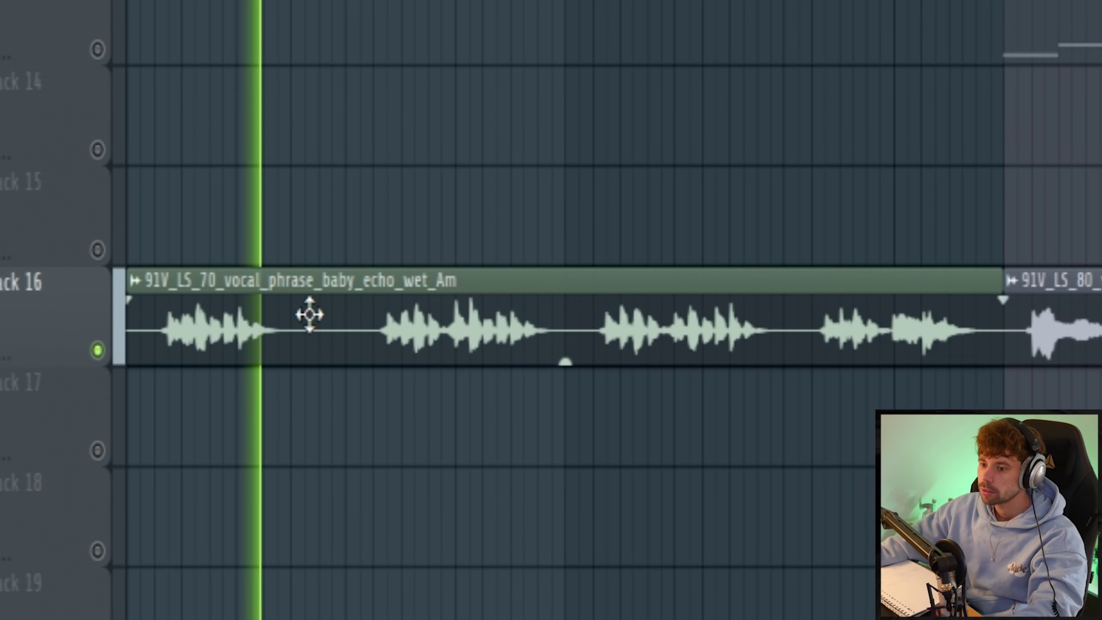
- Open the settings of the 91V_LS_70_vocal_phrase_baby_echo_wet_Am clip on Track 16
scroll(217, 315, up, 1)
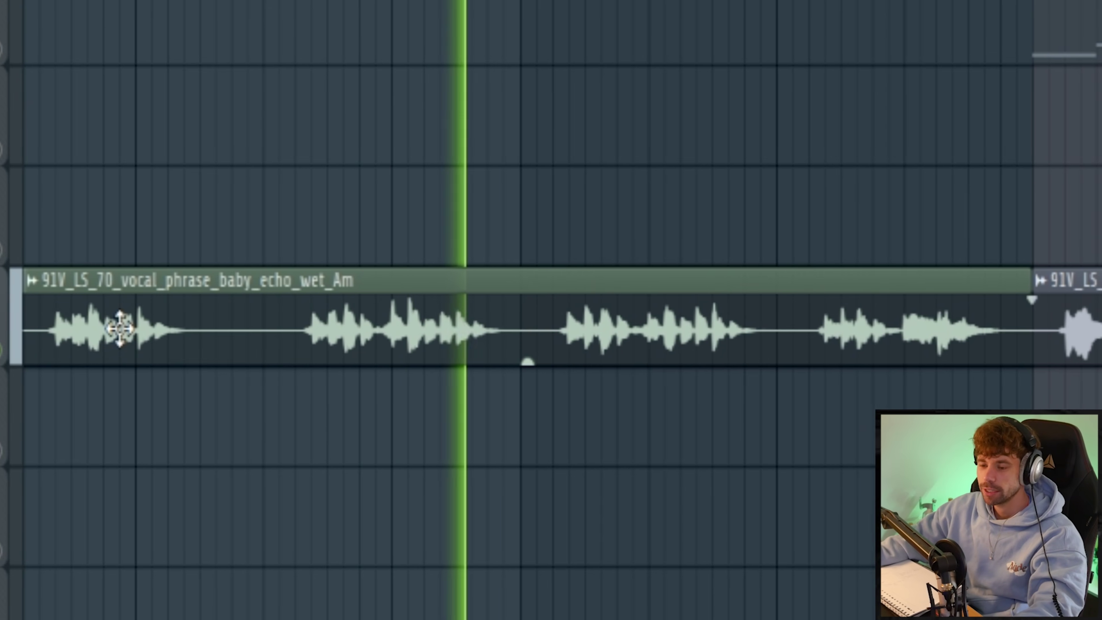
double_click(92, 327)
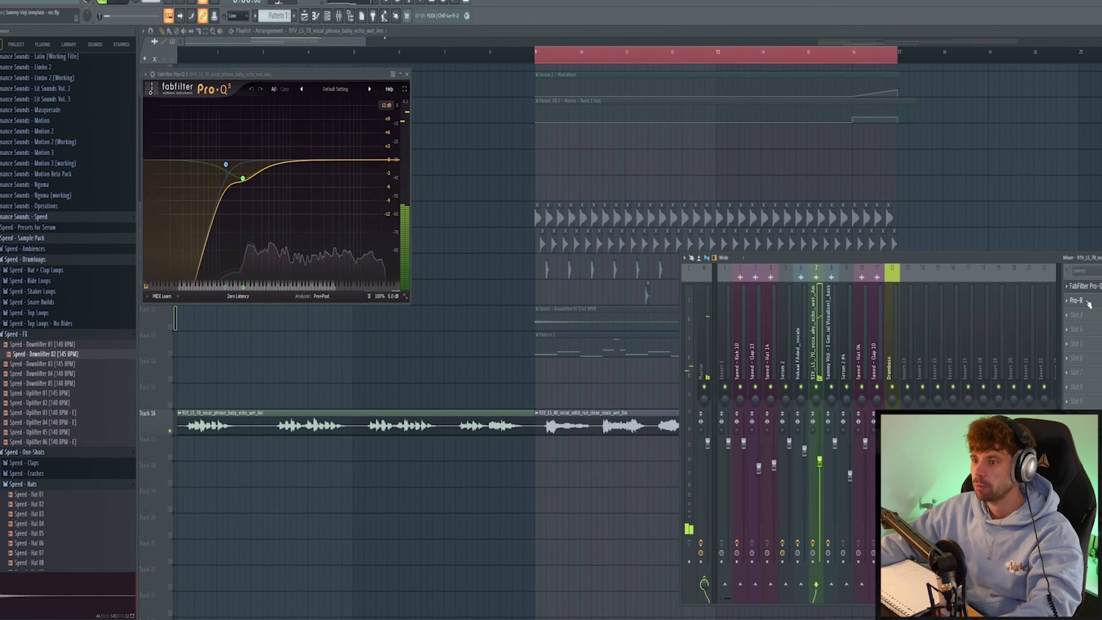
- Show the FabFilter Pro-R reverb of the baby echo vocal's mixer track beside its Pro-Q 3
drag(284, 92, 373, 113)
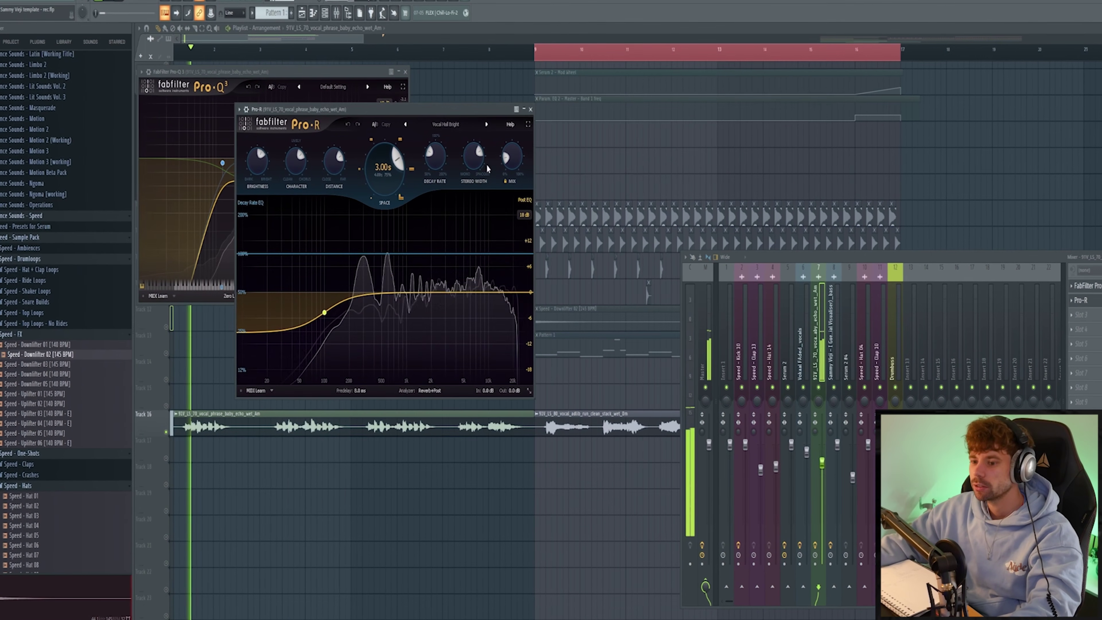
- Move all playlist clips four bars later and duplicate the vocal adlib run clip directly after itself on Track 16
click(447, 552)
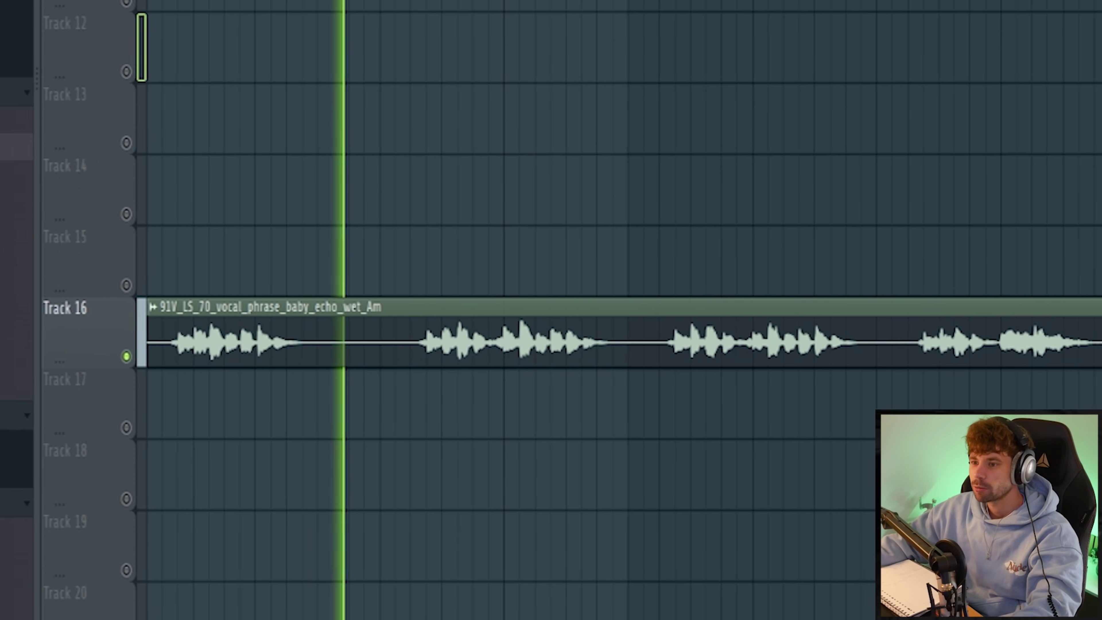
key(ctrl+a)
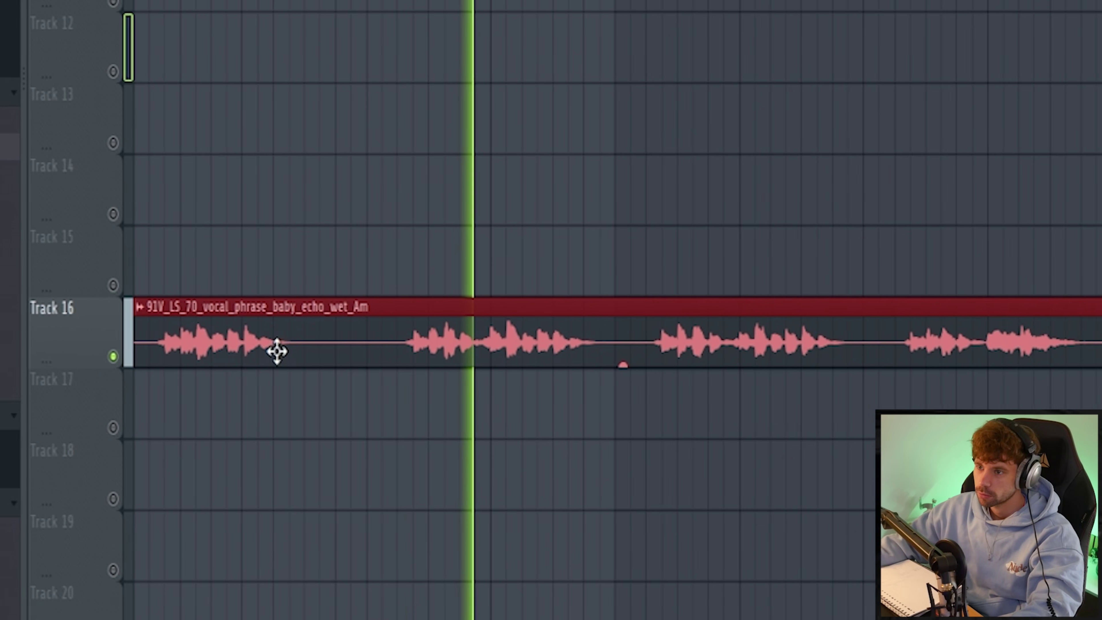
drag(408, 342, 712, 347)
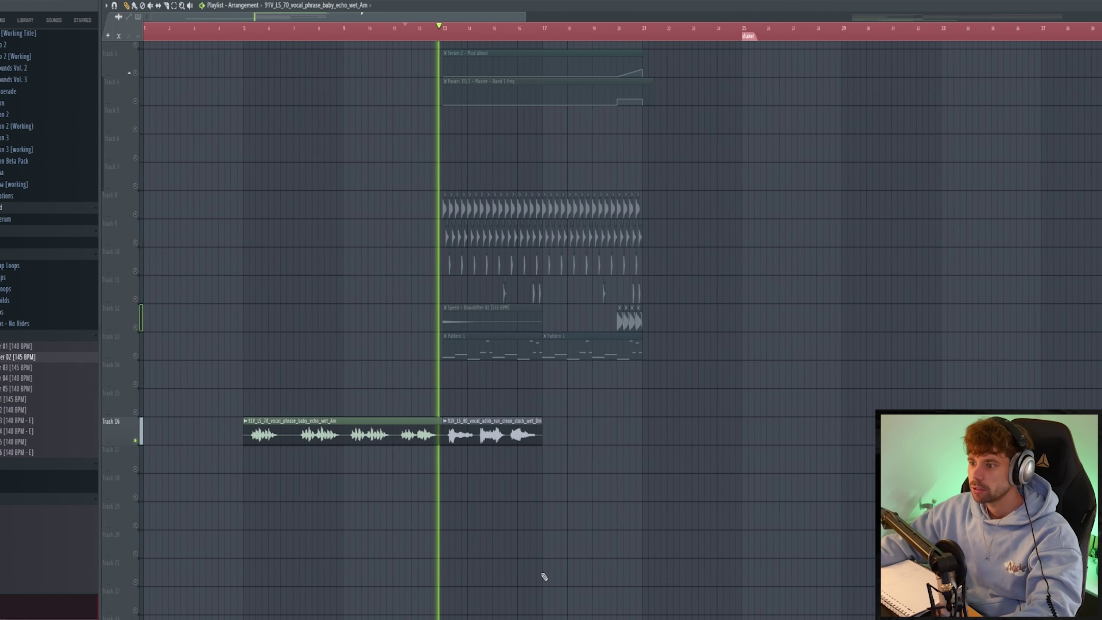
scroll(324, 516, up, 3)
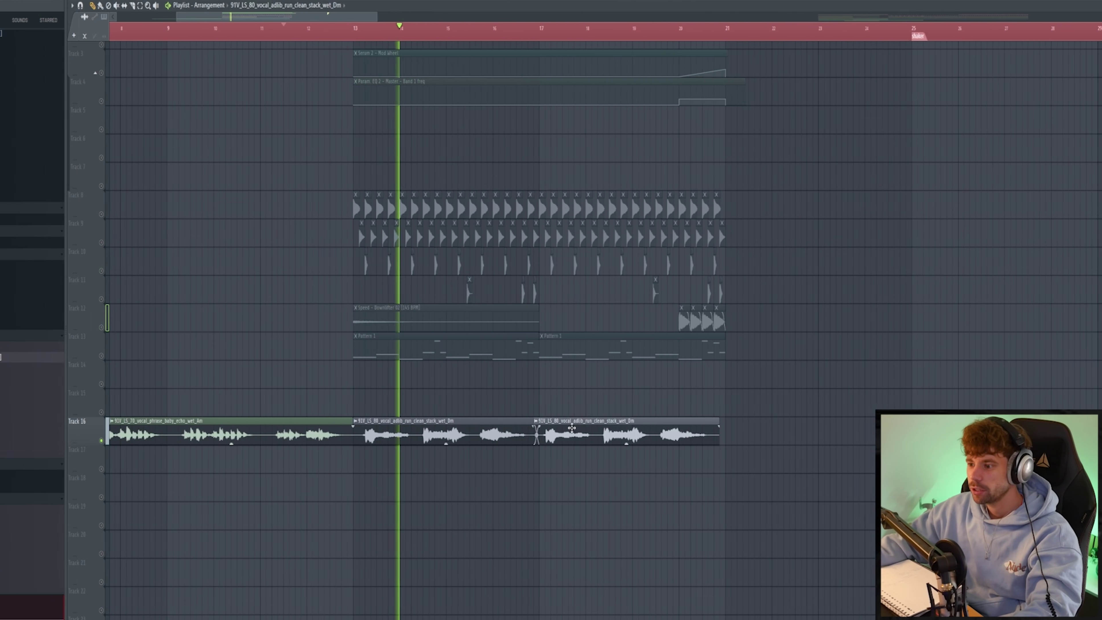
scroll(480, 536, up, 2)
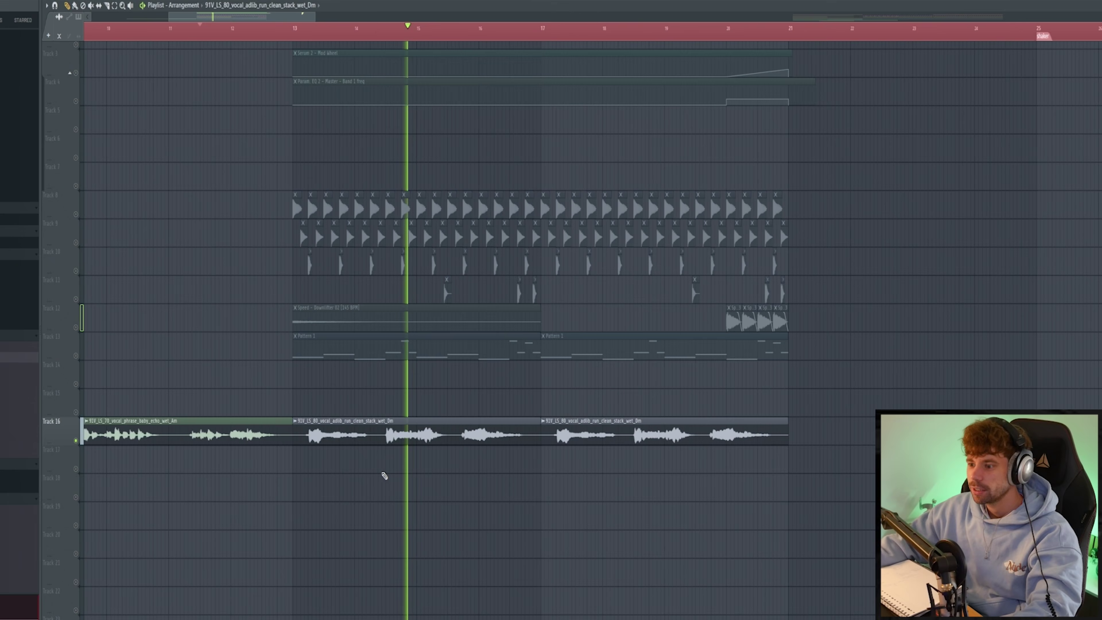
- Open the channel settings of the vocal adlib run clip and set the playlist's loop range to start at bar 13
double_click(327, 424)
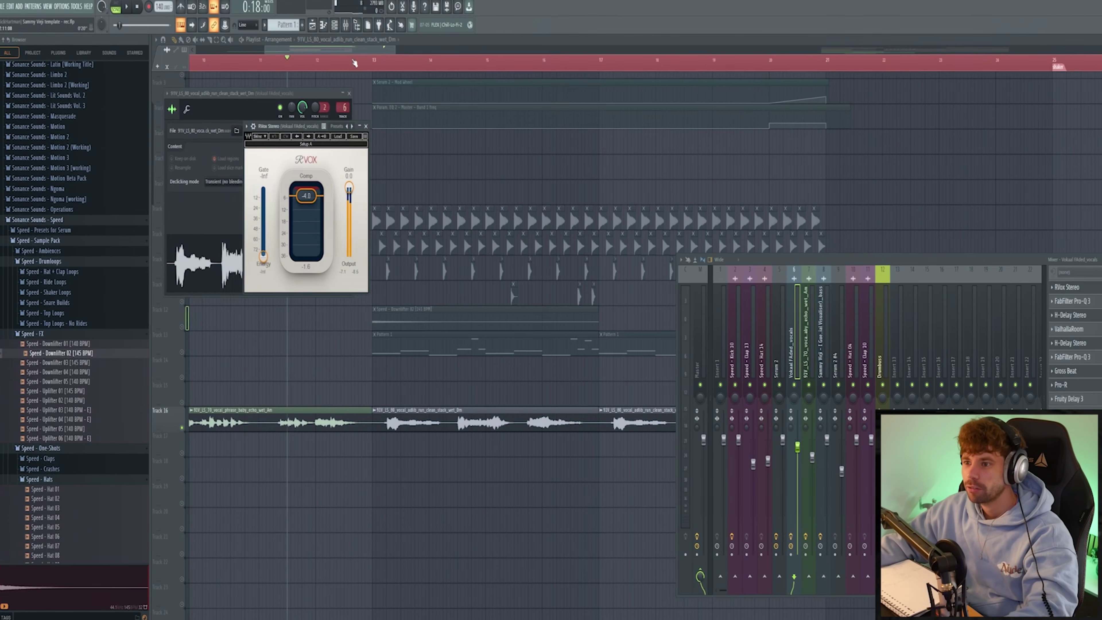
click(364, 87)
click(370, 62)
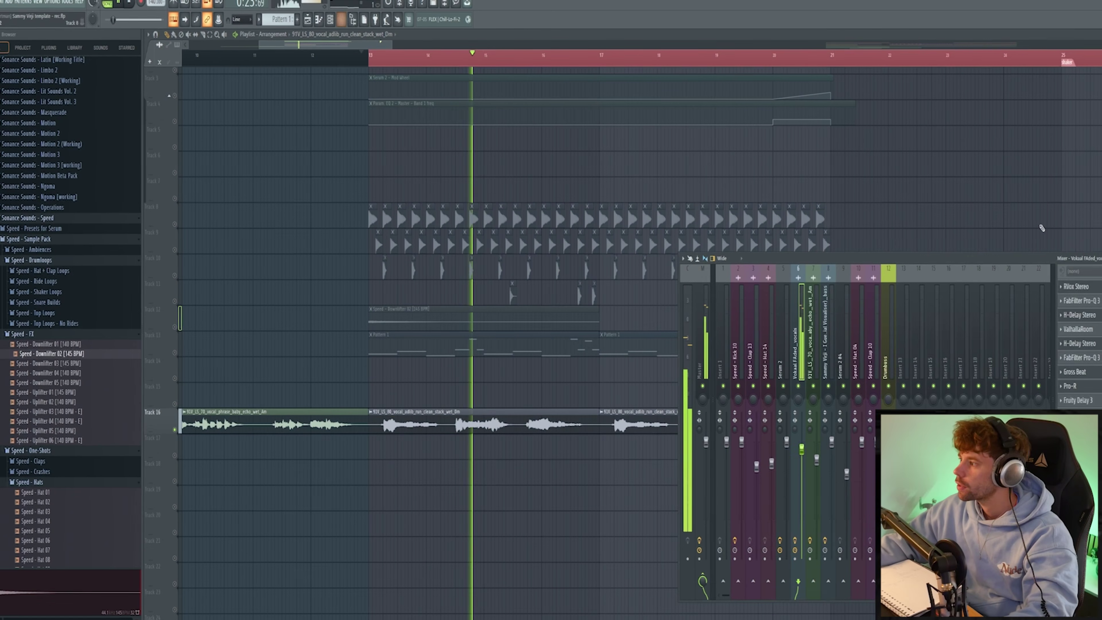
- Open RVox Stereo and the first FabFilter Pro-Q 3 of the Vokaal FAded_vocals mixer track and place both windows over the playlist
click(1079, 288)
drag(301, 122, 542, 175)
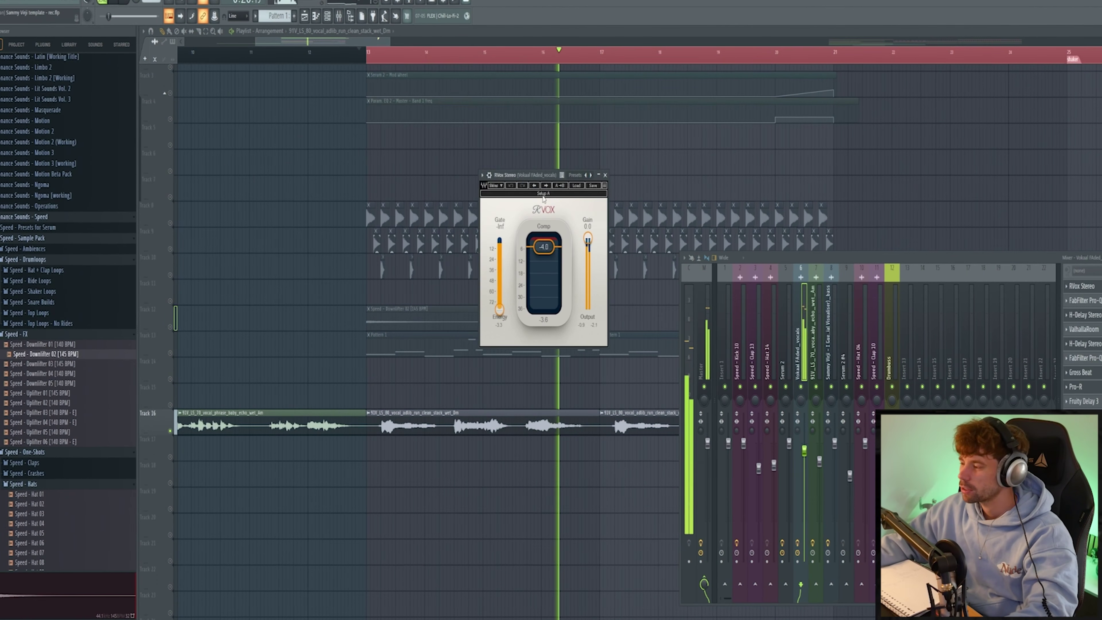
click(1098, 302)
drag(329, 152, 587, 180)
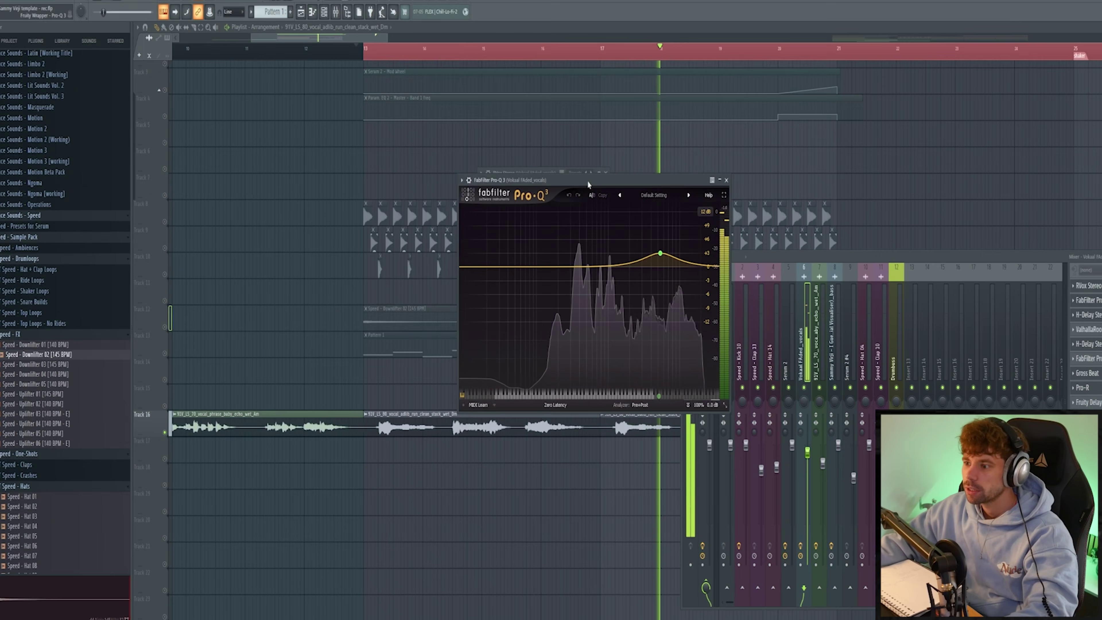
- Add a 24 dB/oct low cut to the low end of the vocal track's first Pro-Q 3
right_click(550, 268)
mouse_move(568, 309)
click(625, 319)
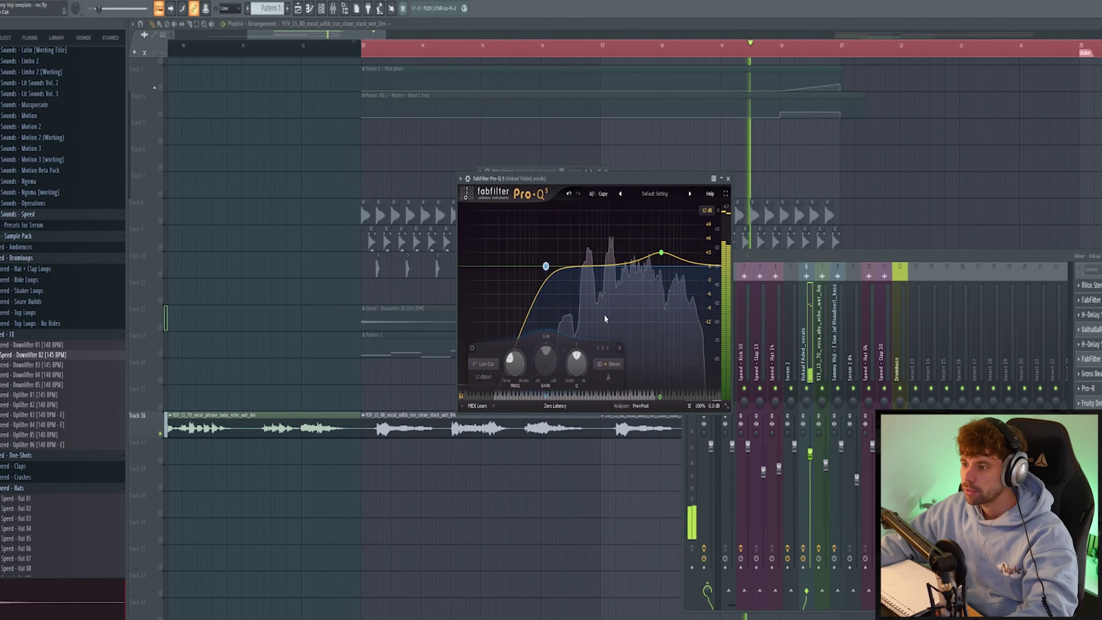
scroll(543, 270, up, 2)
mouse_move(661, 252)
click(671, 216)
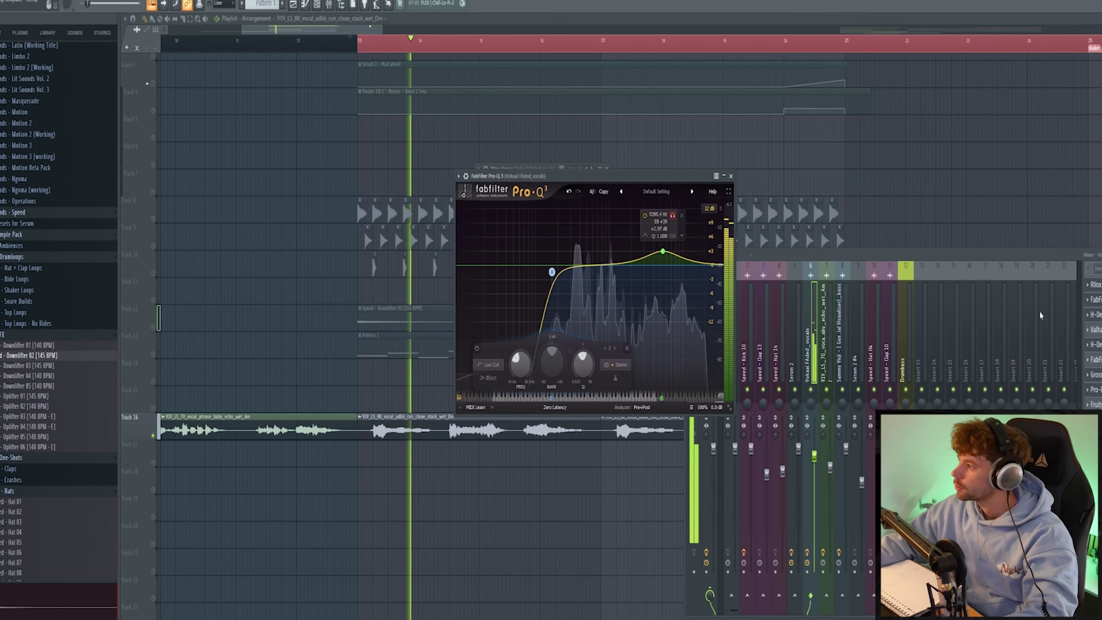
- Show the vocal track's slap H-Delay Stereo and ValhallaRoom reverb, moving each window next to the mixer
click(1095, 314)
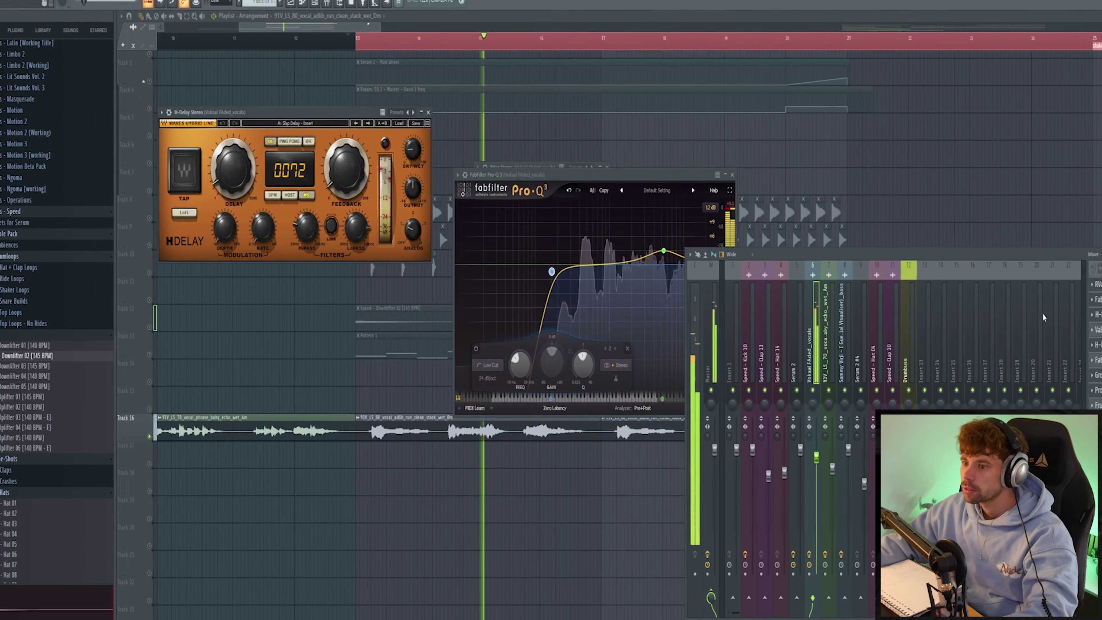
drag(276, 113, 634, 213)
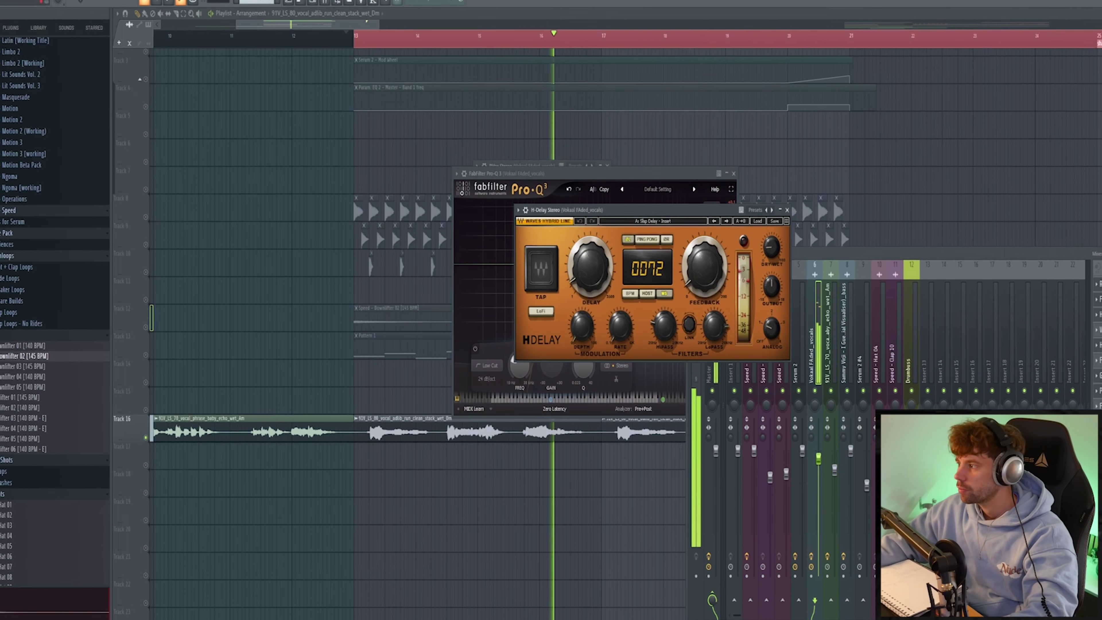
click(1097, 330)
drag(257, 74, 669, 185)
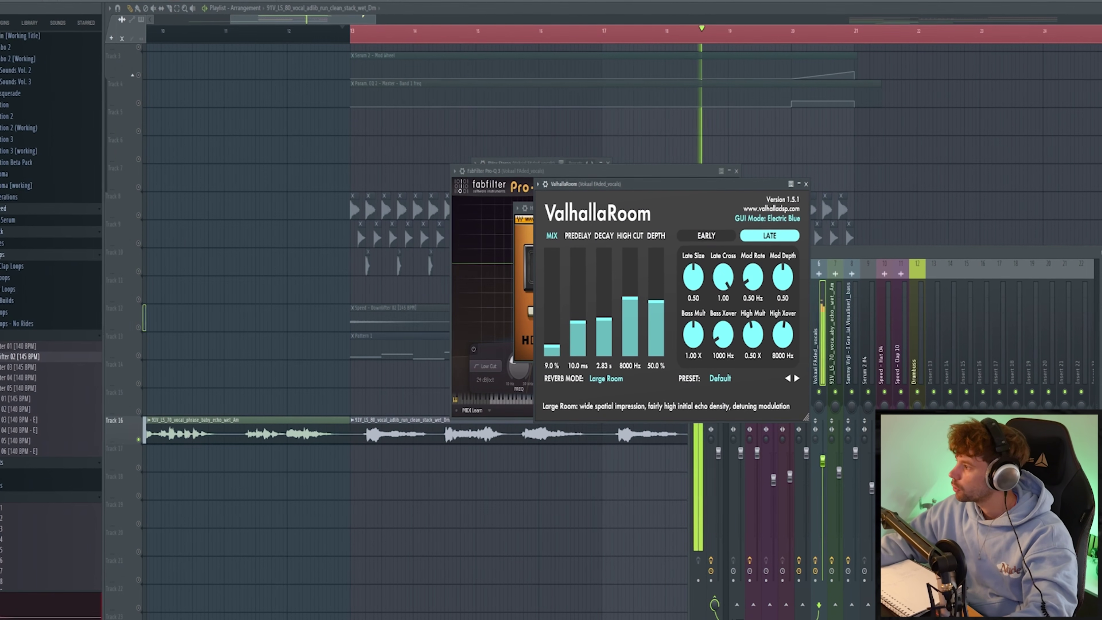
- Show the vocal track's second H-Delay Stereo and second FabFilter Pro-Q 3, moving each window next to the mixer
key(F9)
click(1098, 343)
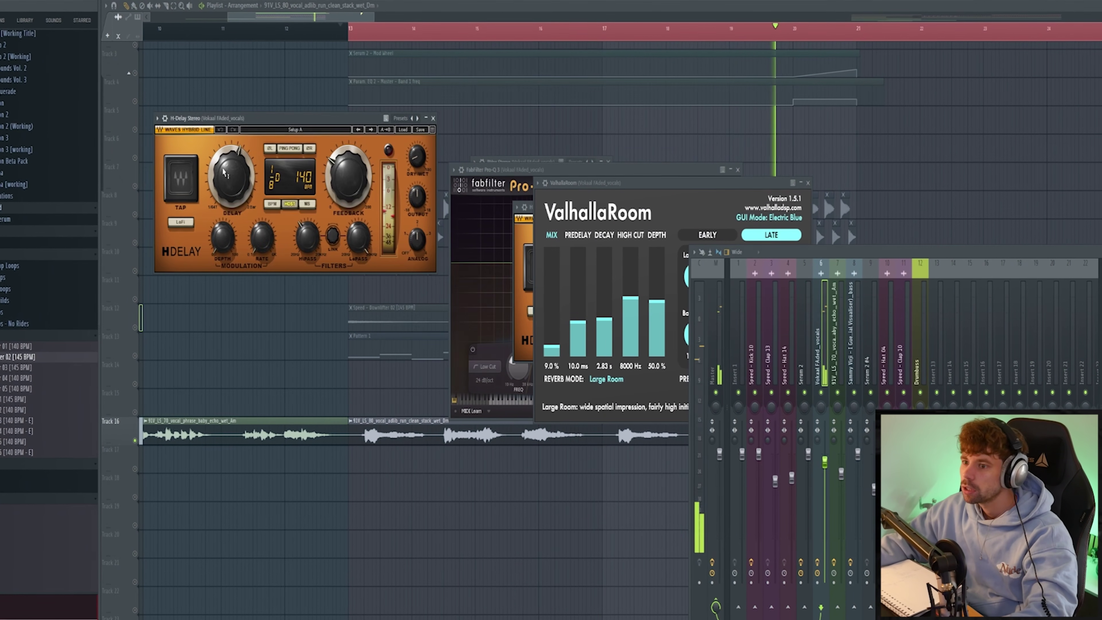
drag(262, 119, 651, 200)
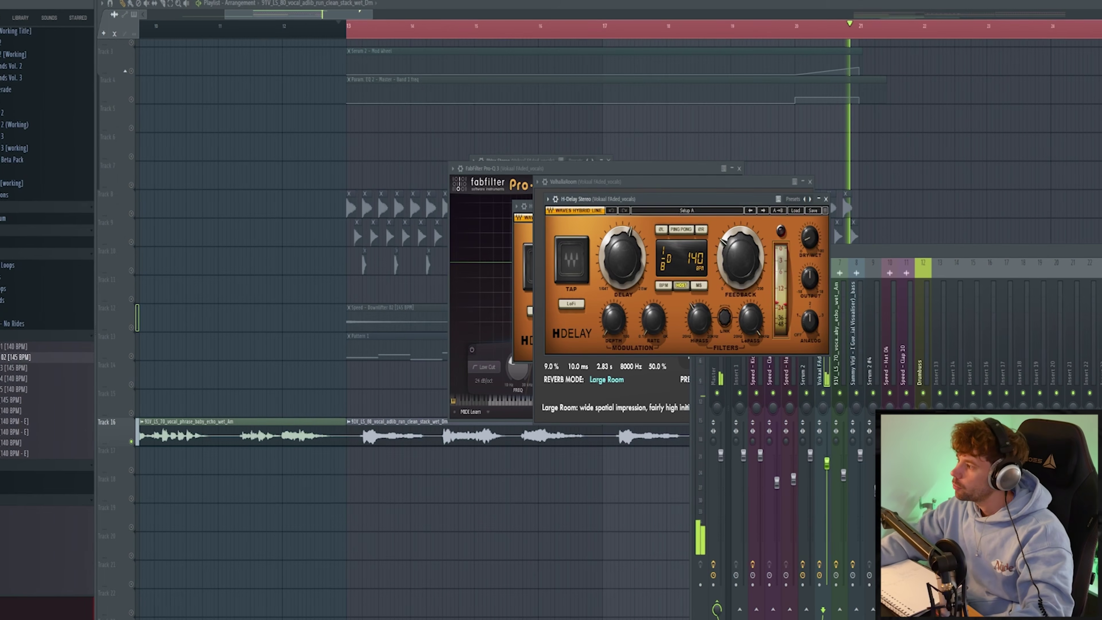
click(1097, 334)
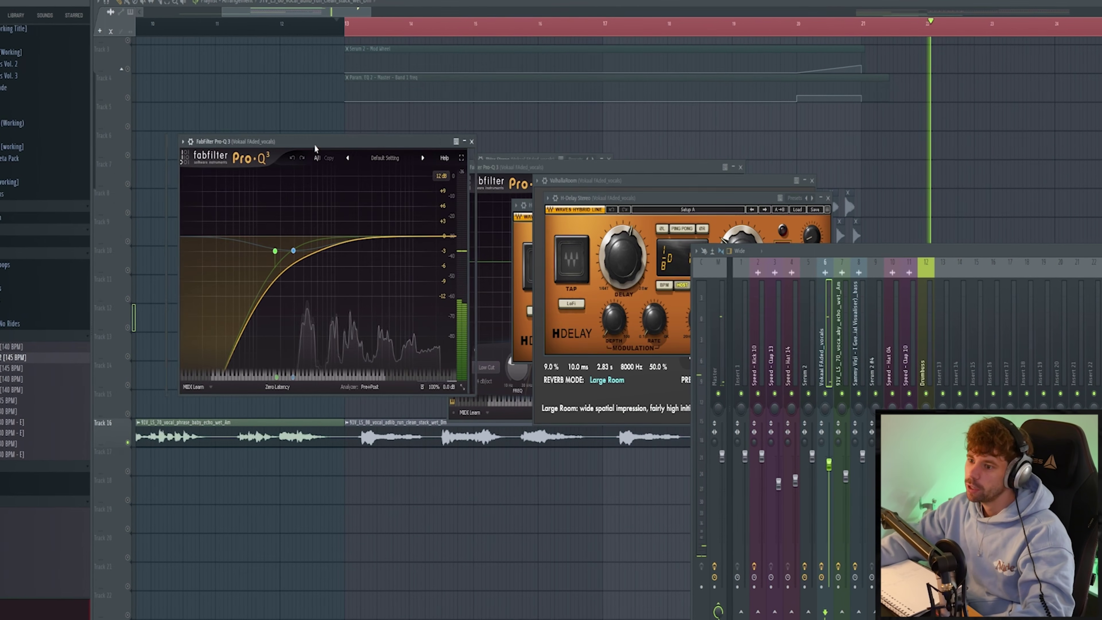
drag(316, 148, 676, 189)
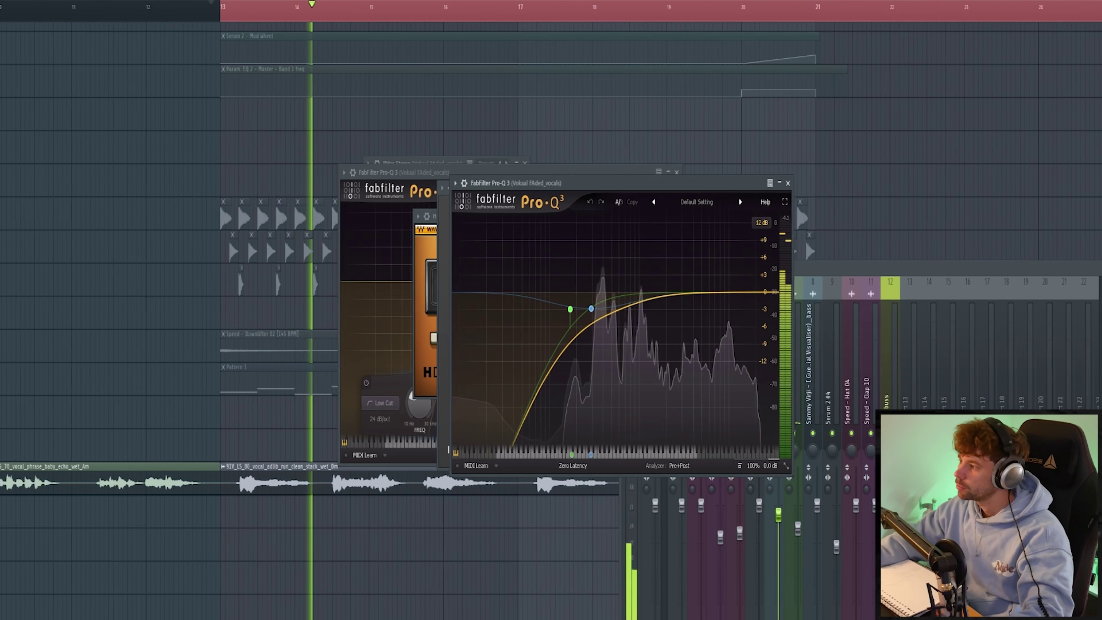
- Open Gross Beat on the Vokaal FAded_vocals track and load its Momentary preset
key(F9)
click(402, 134)
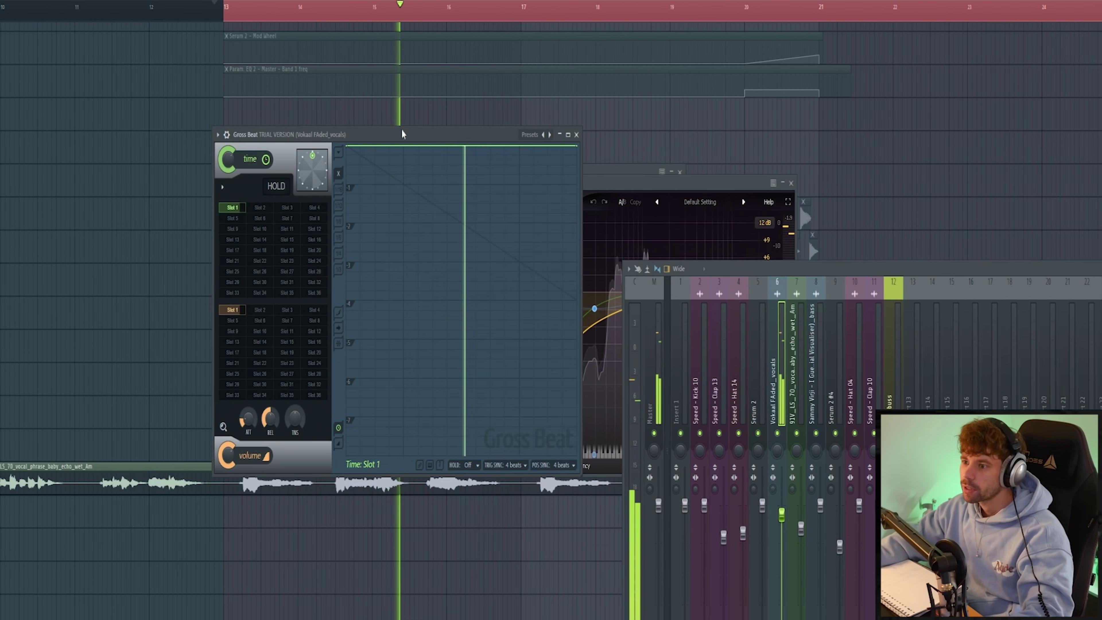
drag(365, 139, 530, 189)
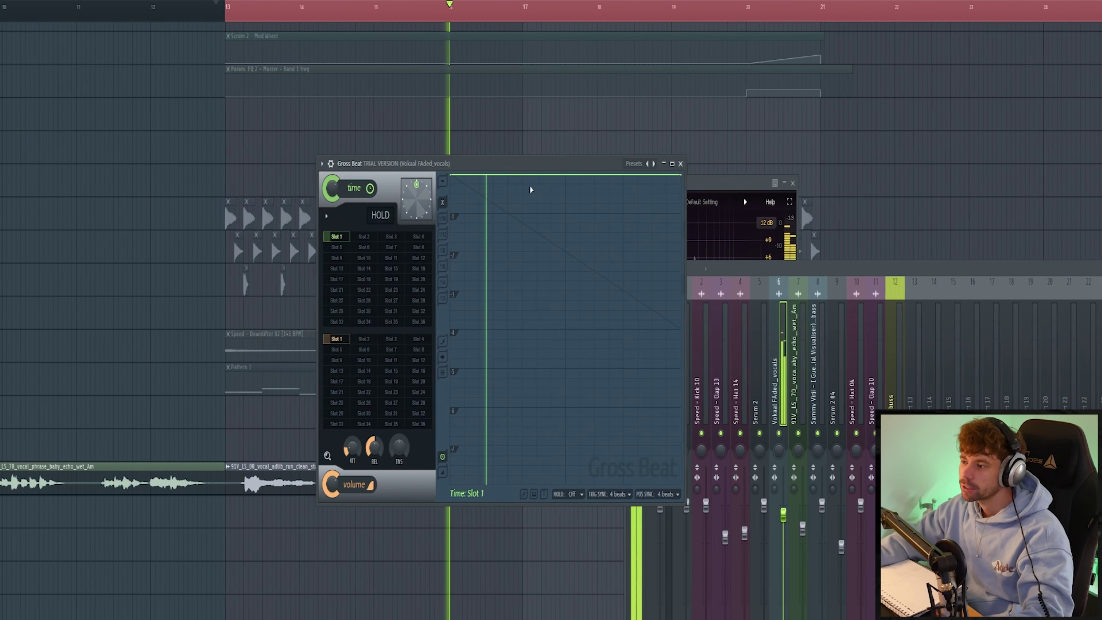
click(653, 165)
click(662, 168)
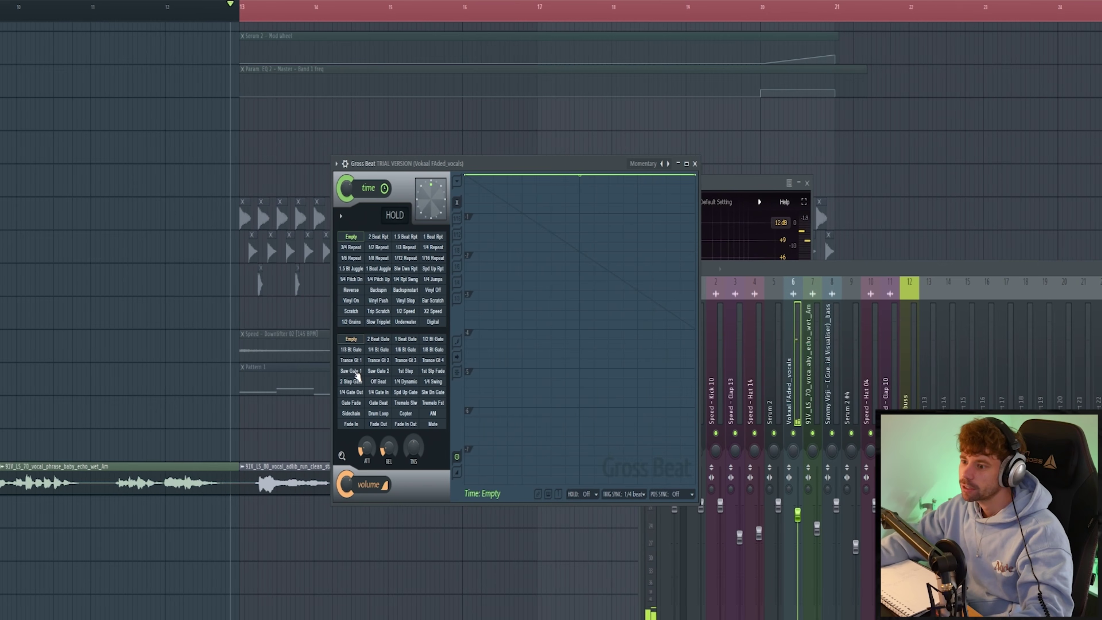
- Audition Gross Beat's volume patterns Saw Gate 1, Trance Gt 1 and Trance Gt 2 on the vocal, and choose Saw Gate 2
click(353, 371)
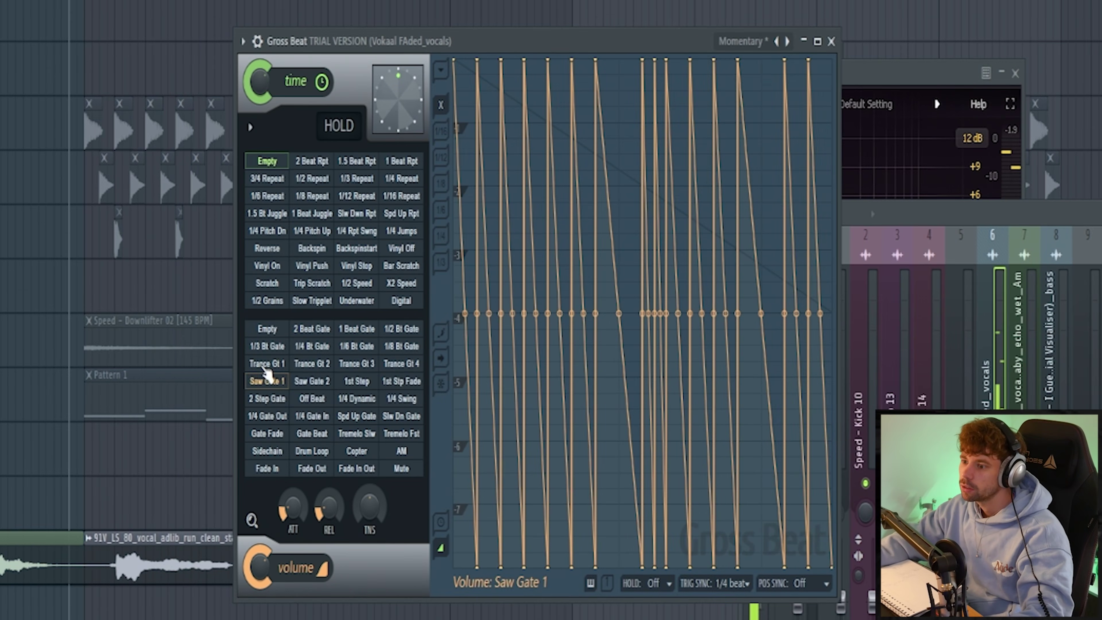
click(266, 365)
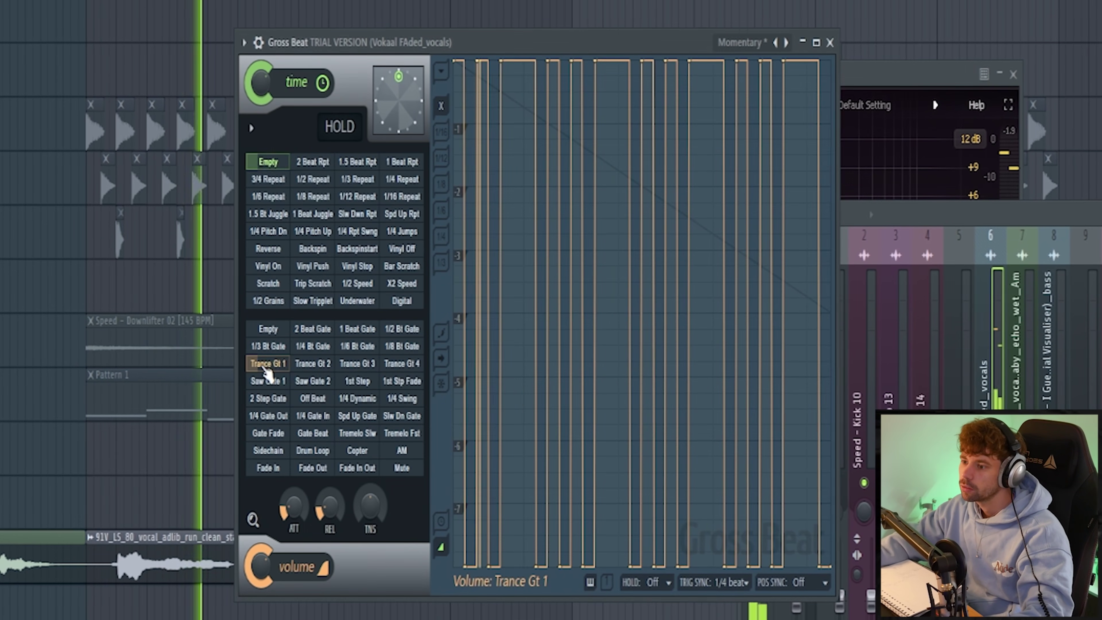
click(312, 365)
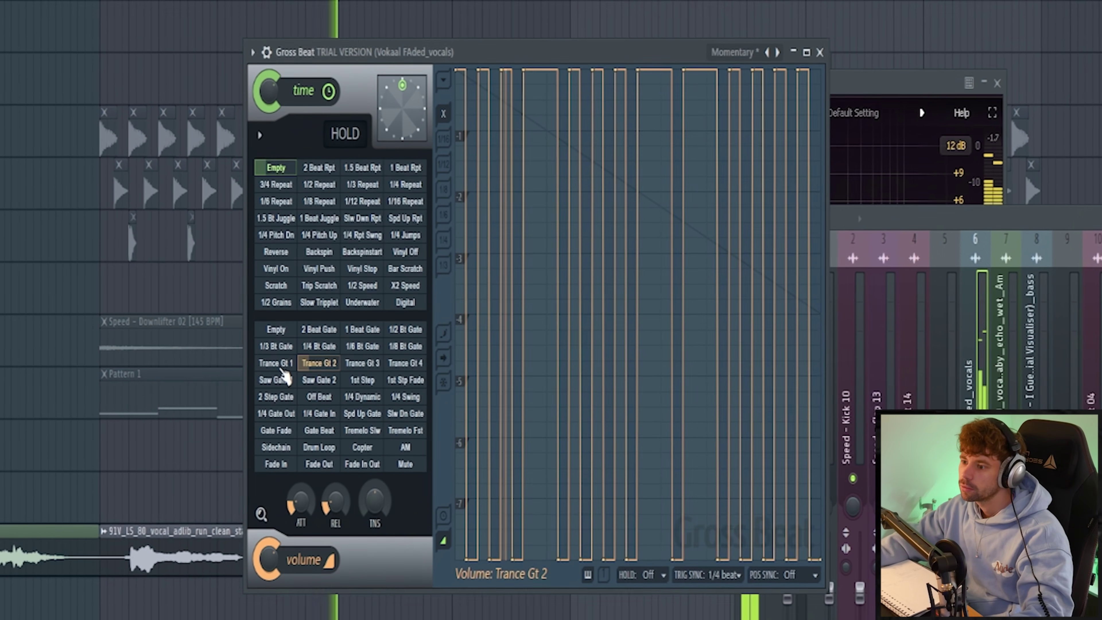
click(314, 381)
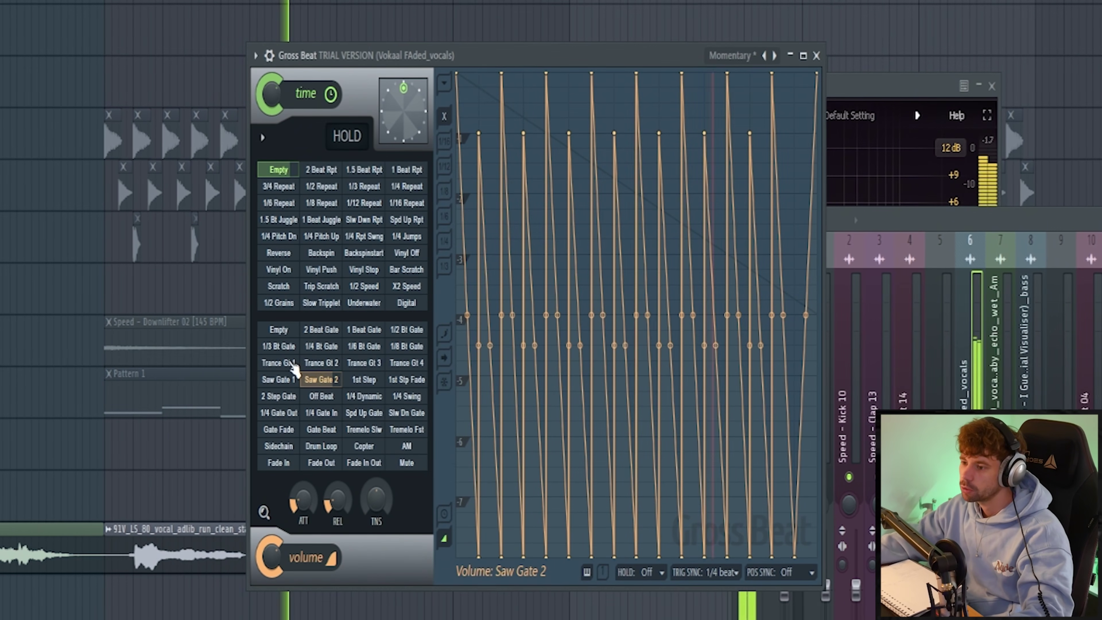
click(320, 366)
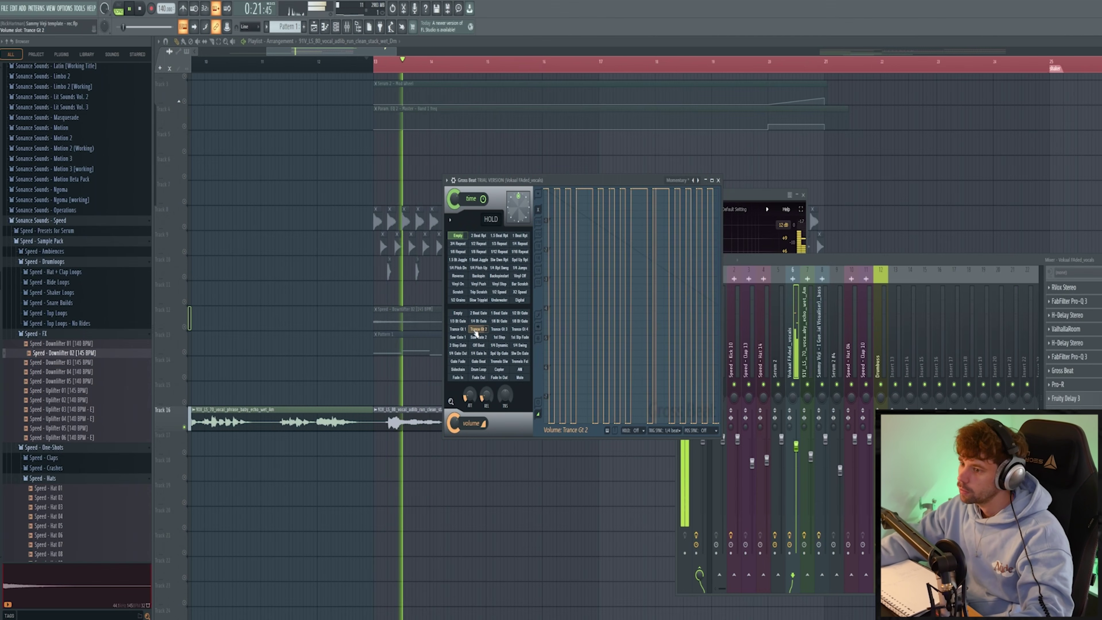
click(477, 337)
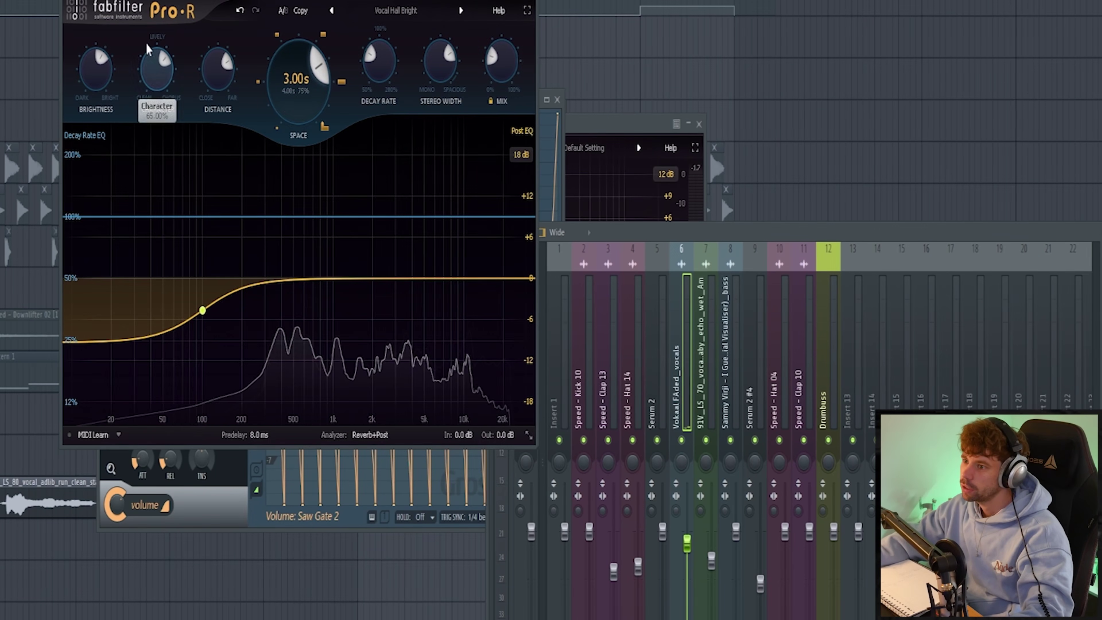
- Show the Pro-R reverb of the Vokaal FAded_vocals mixer track and raise that track's volume fader slightly
drag(141, 2, 237, 49)
click(300, 370)
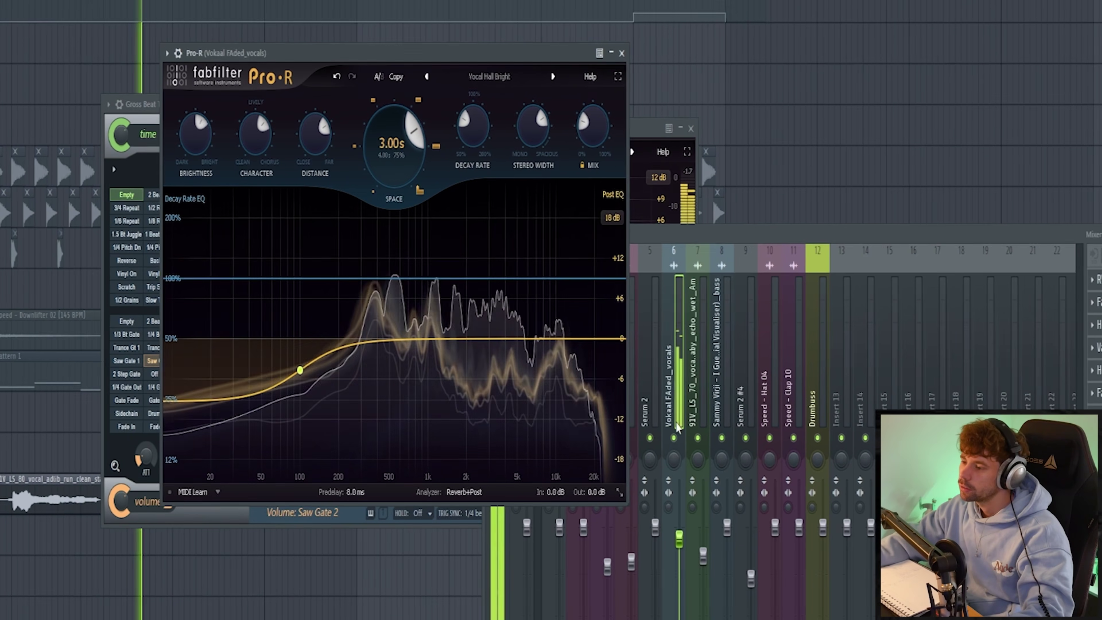
click(674, 329)
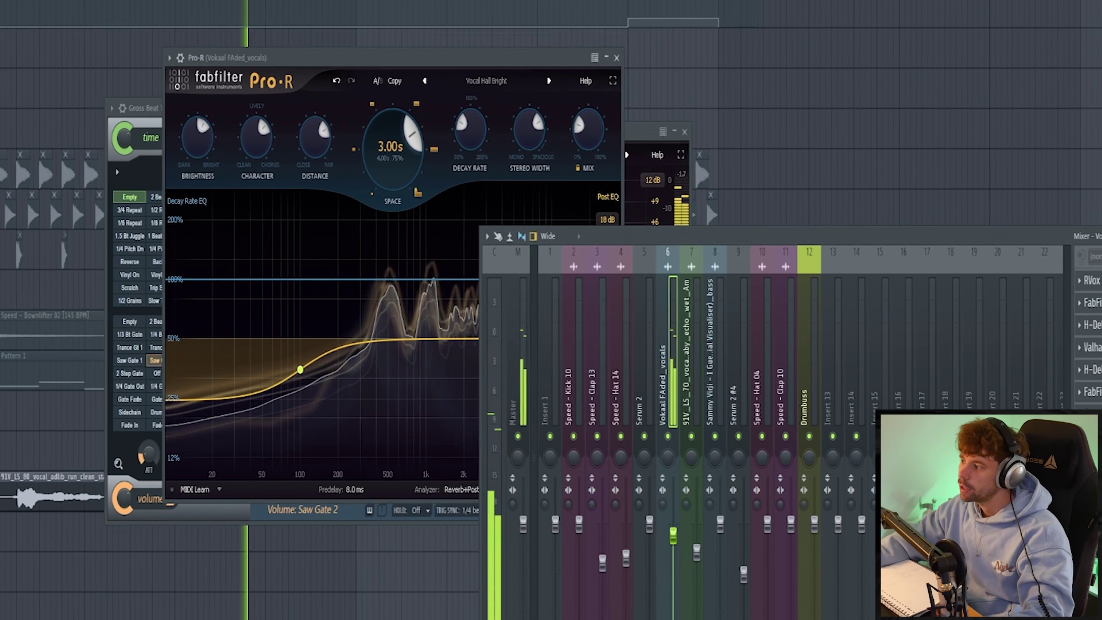
drag(673, 329, 509, 235)
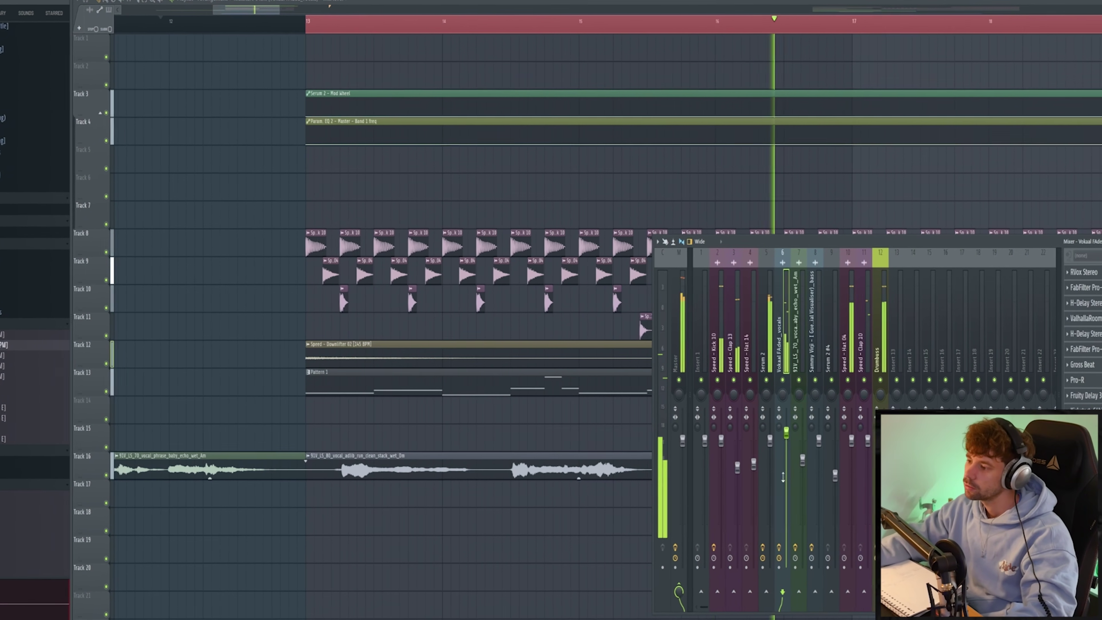
- Write a three-note chord progression in the piano roll, using G4-A#4-D5, D4-F4-A4, F4-A4-C5 and C4-E4-G4 chords
scroll(513, 549, down, 3)
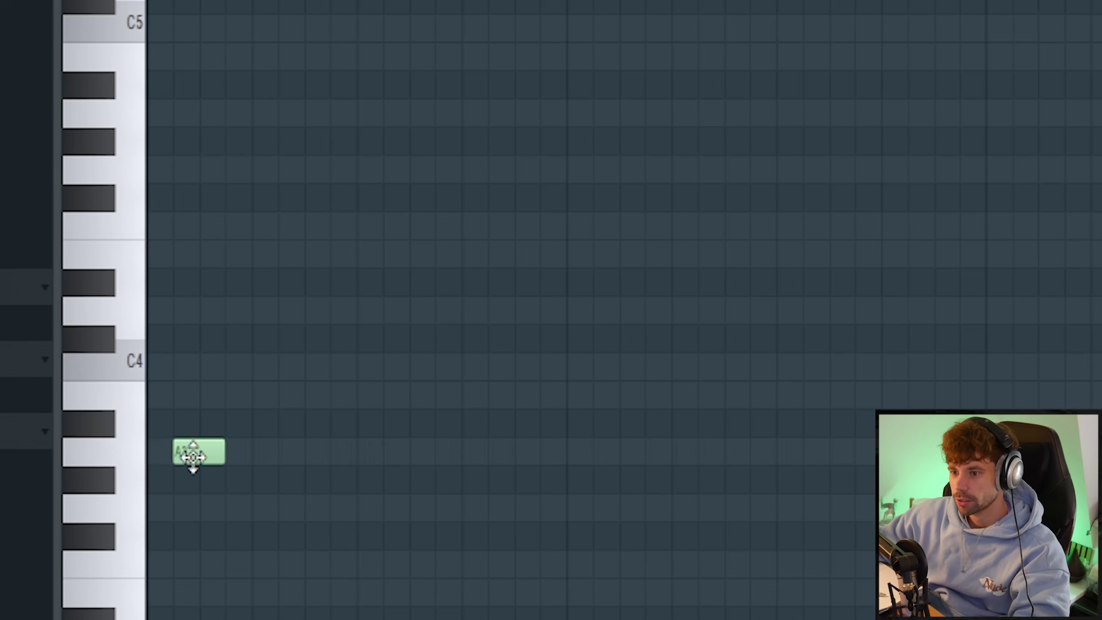
drag(191, 455, 52, 315)
drag(180, 320, 297, 330)
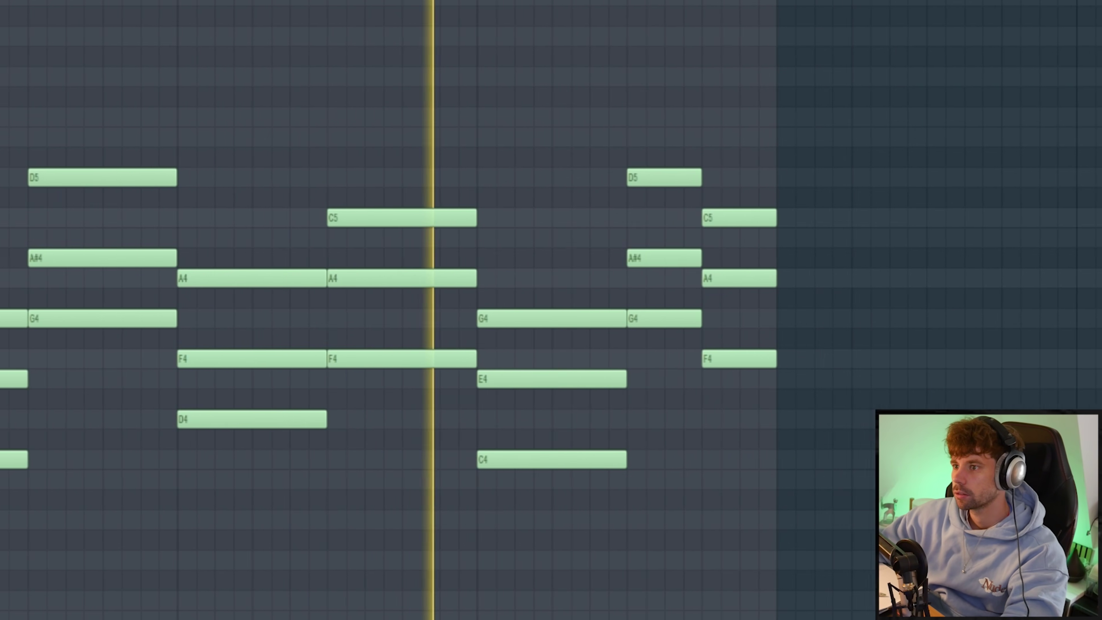
- Open the channel settings of the Serum 2 #2 chord synth using the Chord - Straight preset and route it to mixer track 13
key(F9)
key(F6)
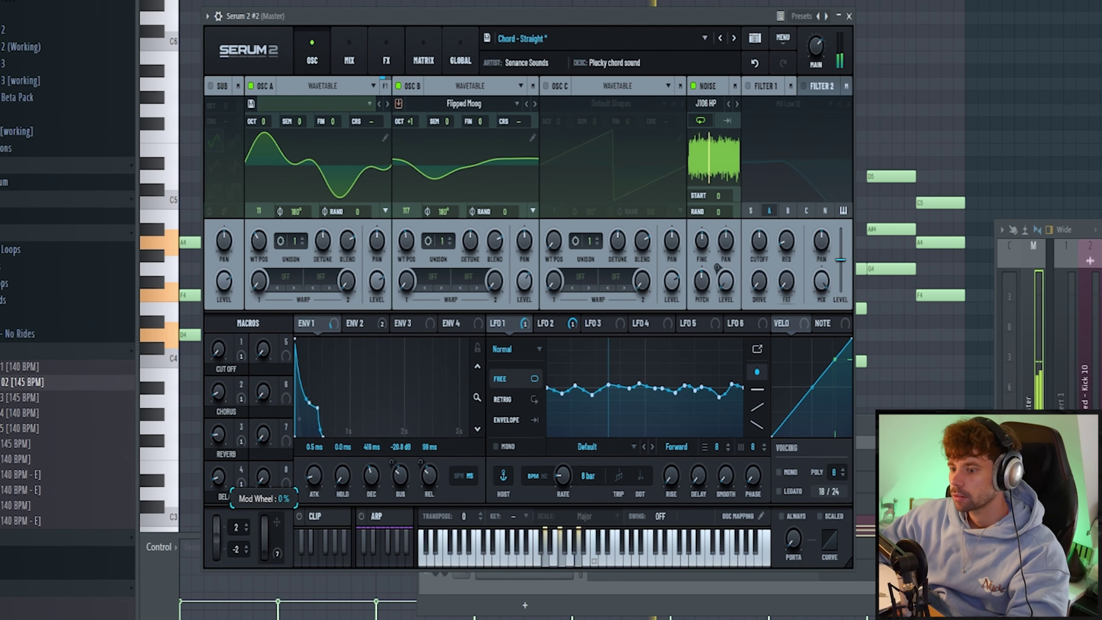
click(220, 17)
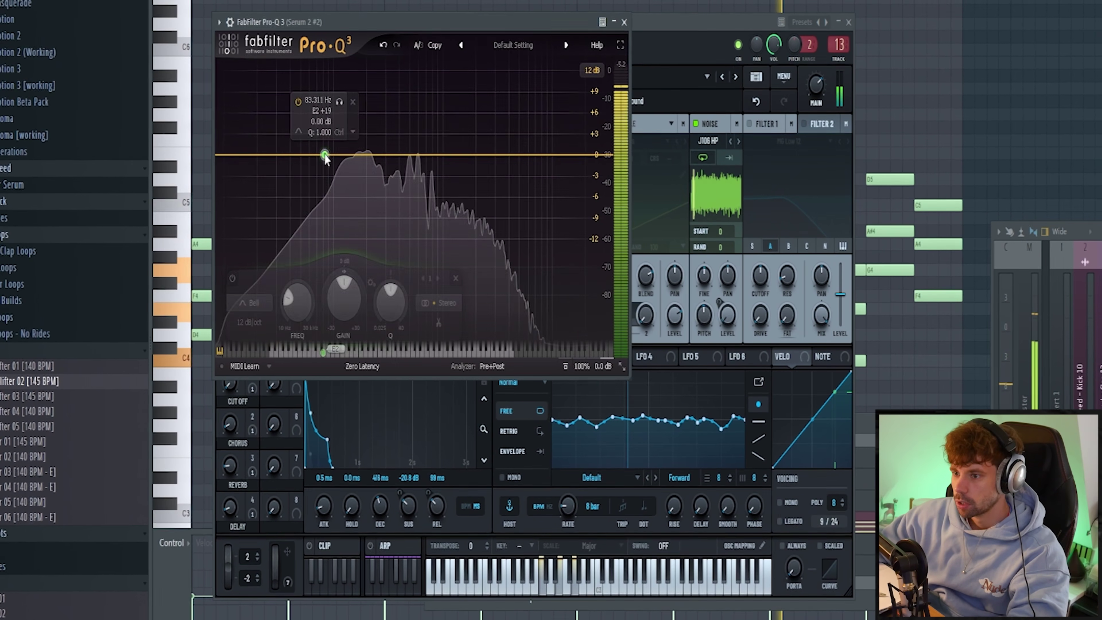
- Edit the Pro-Q 3 band near 83 Hz on the Serum 2 #2 mixer track and open that track's Pro-R reverb
right_click(325, 155)
mouse_move(360, 219)
click(455, 249)
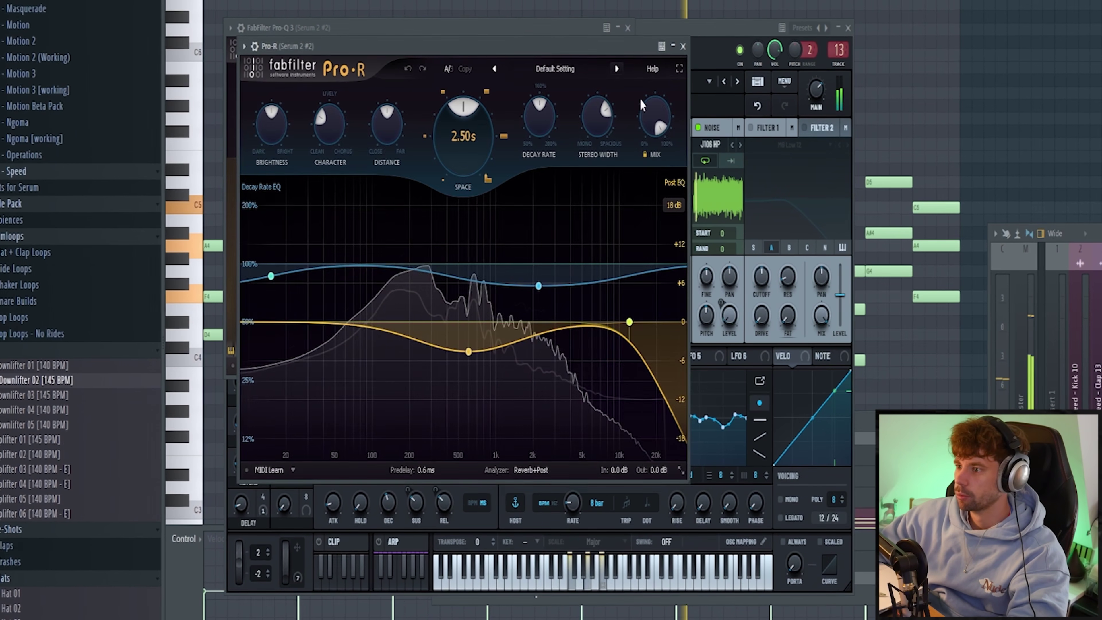
drag(460, 148, 482, 104)
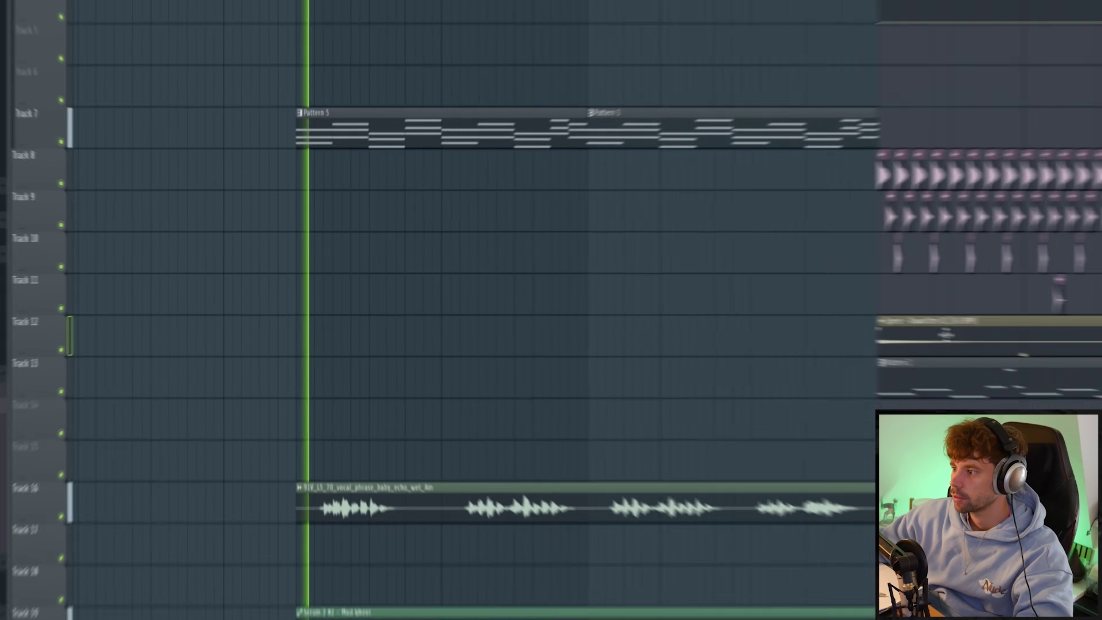
- Place the Speed - Downlifter 02 sample at the intro's start on track 12 and copy it to tracks 11 and 13 in the intro's second half
drag(382, 316, 358, 325)
scroll(380, 418, up, 2)
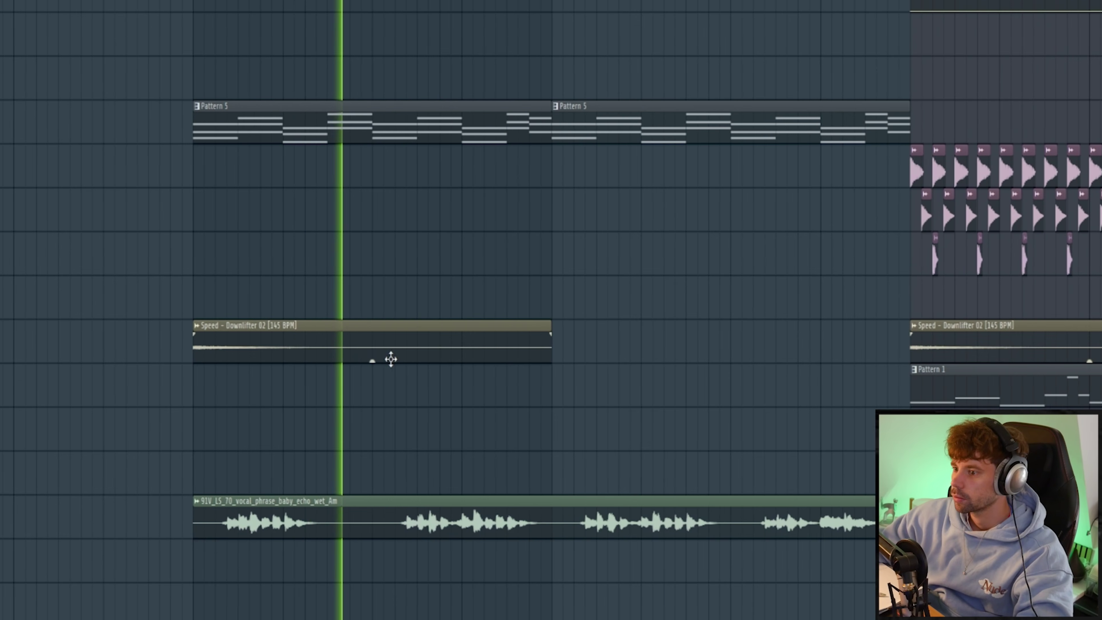
mouse_move(248, 340)
drag(248, 340, 400, 380)
- Make the track 13 downlifter clip unique and reversed, and move it one bar earlier so it ends before the drop
right_click(400, 381)
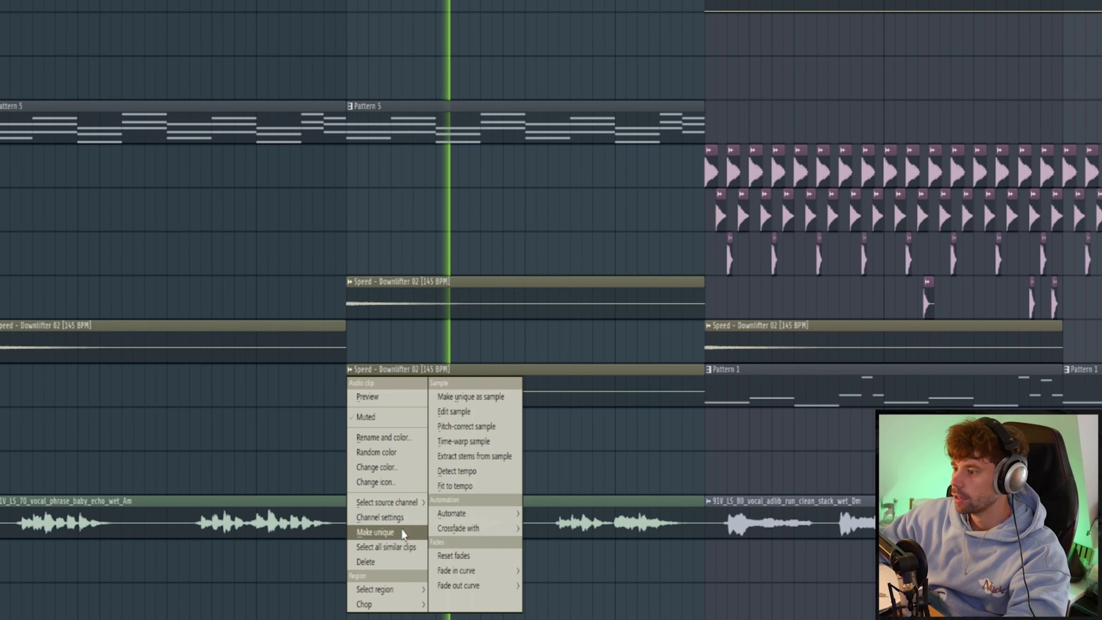
click(355, 533)
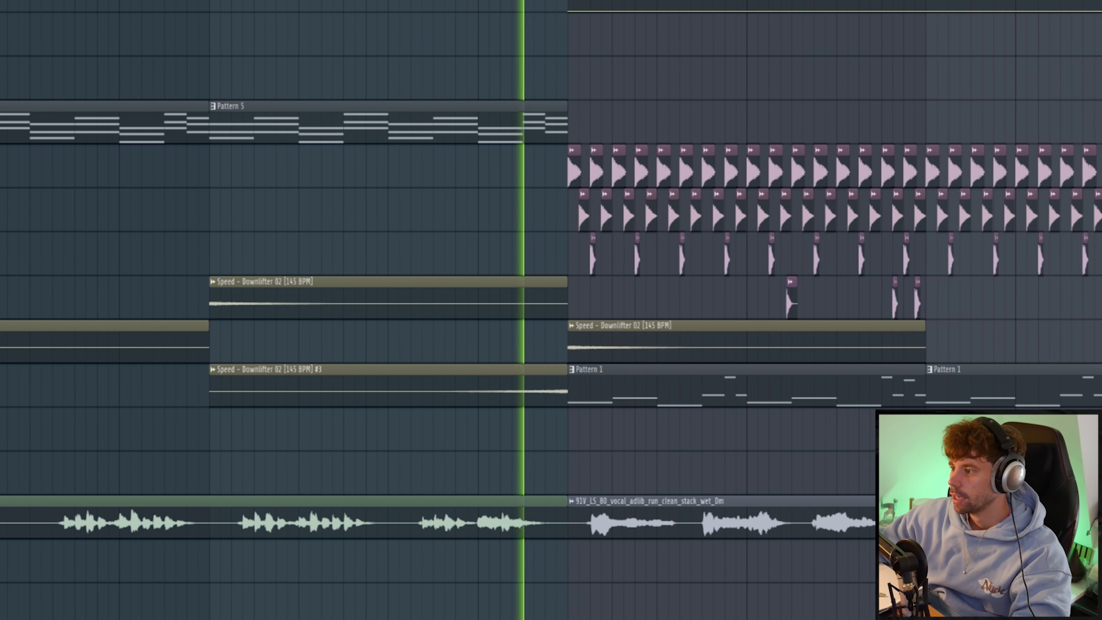
drag(460, 388, 322, 394)
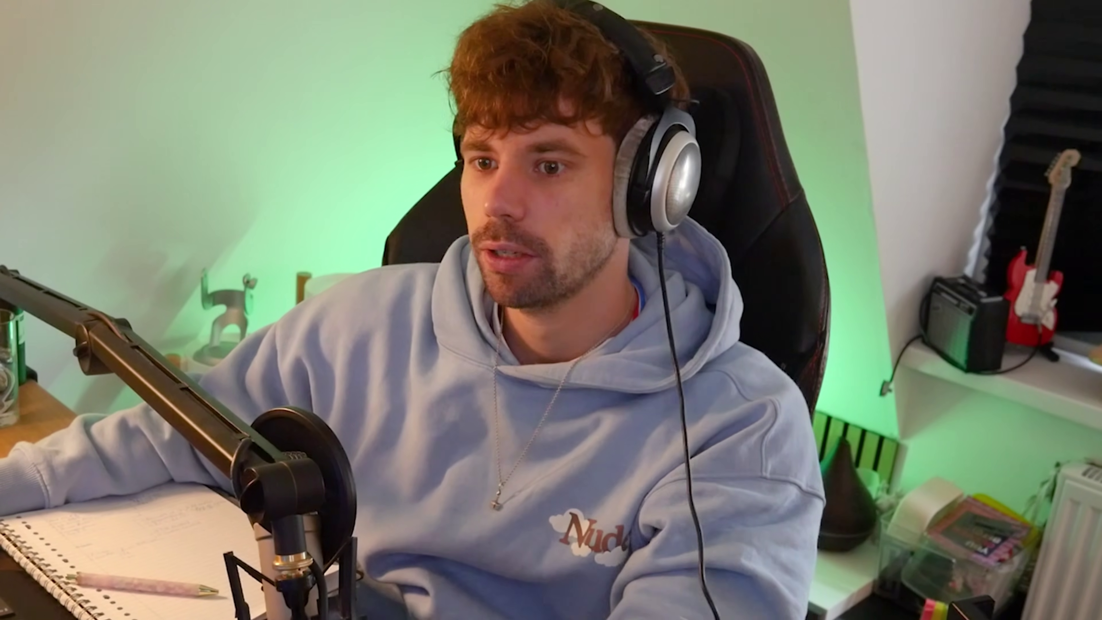
- Lay the Speed - Ambience 03 [140BPM - Emin] loop over the intro and drop on track 6, ending the intro clip one bar before the drop
drag(69, 279, 371, 211)
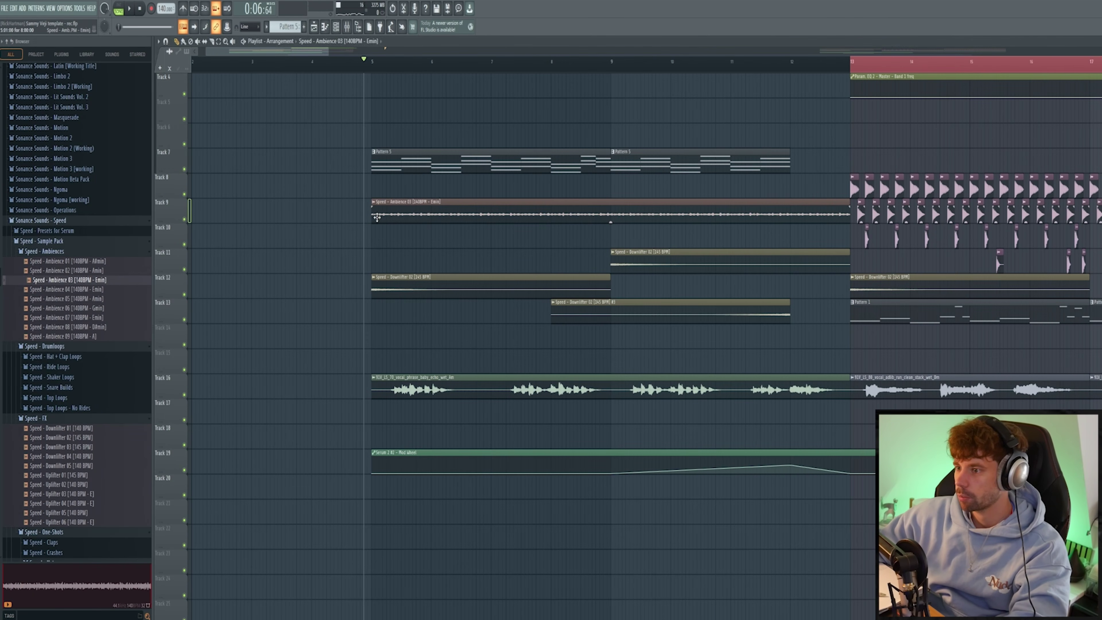
key(Escape)
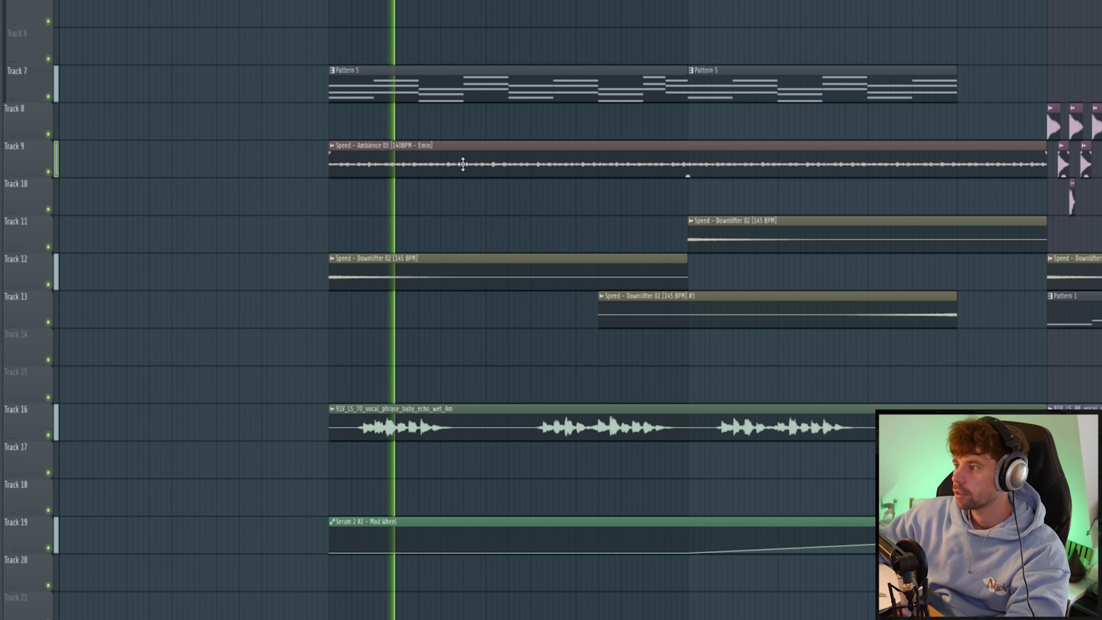
scroll(463, 164, down, 3)
drag(371, 162, 369, 35)
key(ctrl+b)
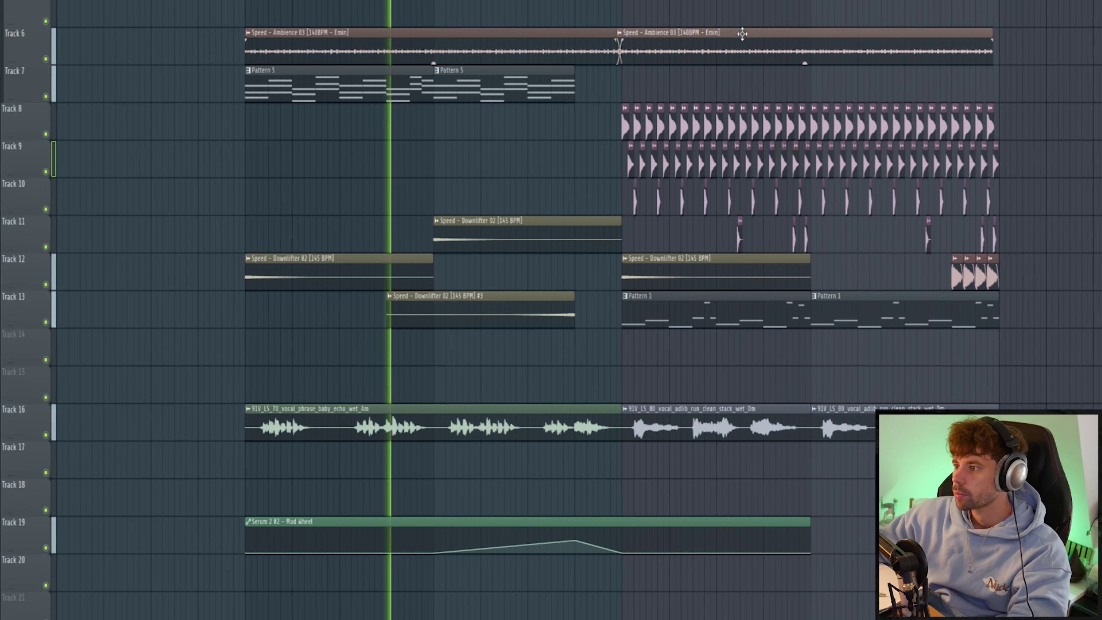
drag(621, 43, 574, 43)
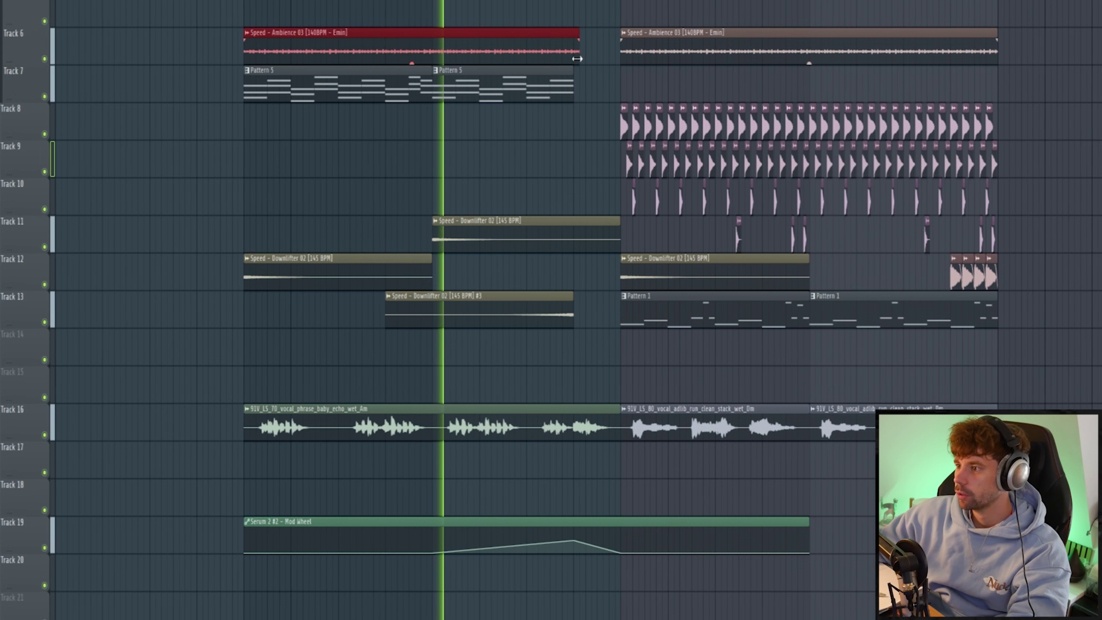
- Copy the chord pattern to track 8 as Pattern 6 and play it with Serum 2 #6 using the Chord - Gone preset on mixer track 14
drag(254, 69, 254, 107)
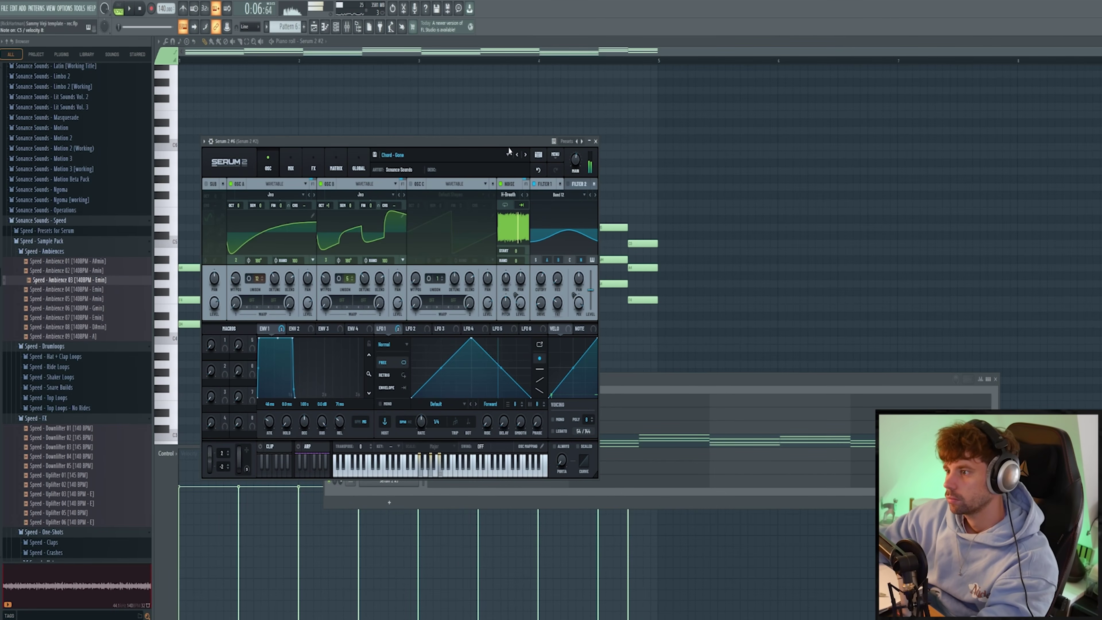
drag(508, 146, 781, 129)
click(426, 448)
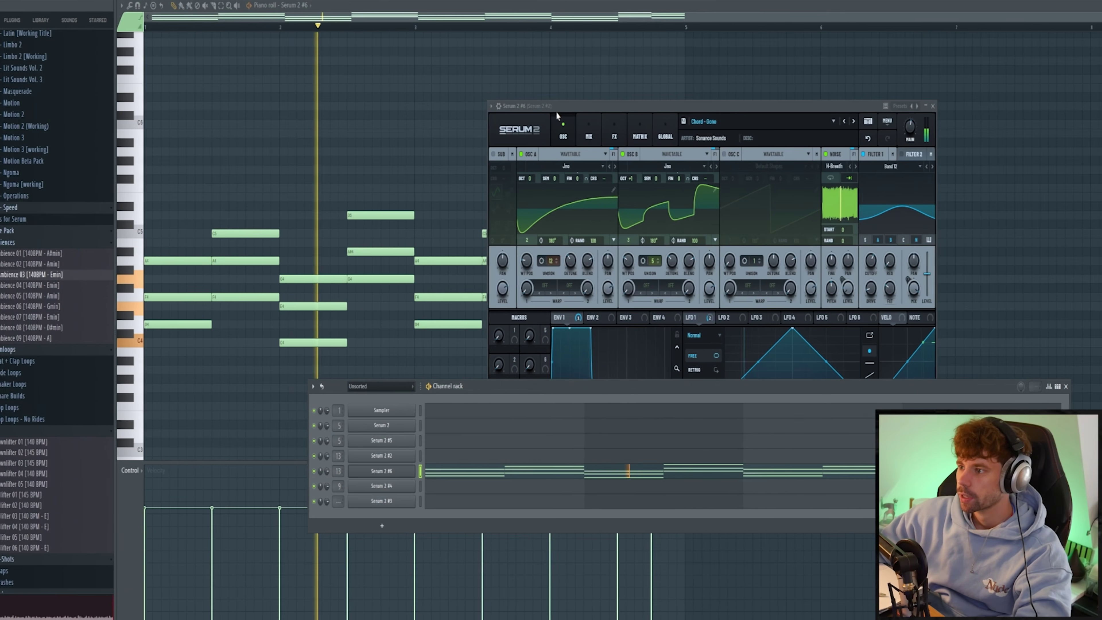
click(579, 110)
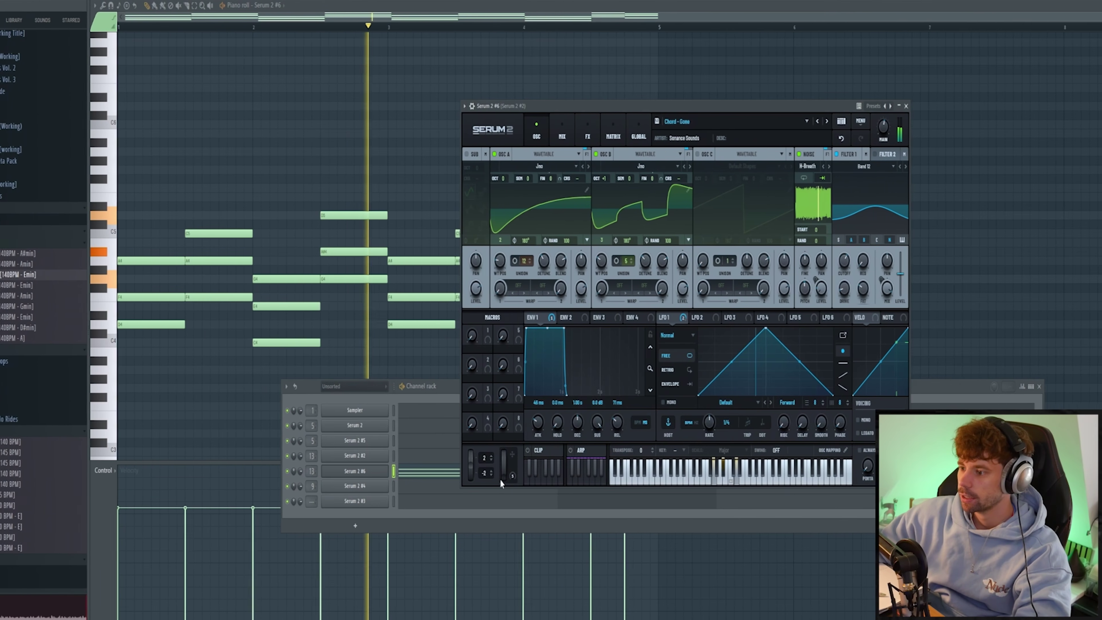
drag(500, 479, 448, 394)
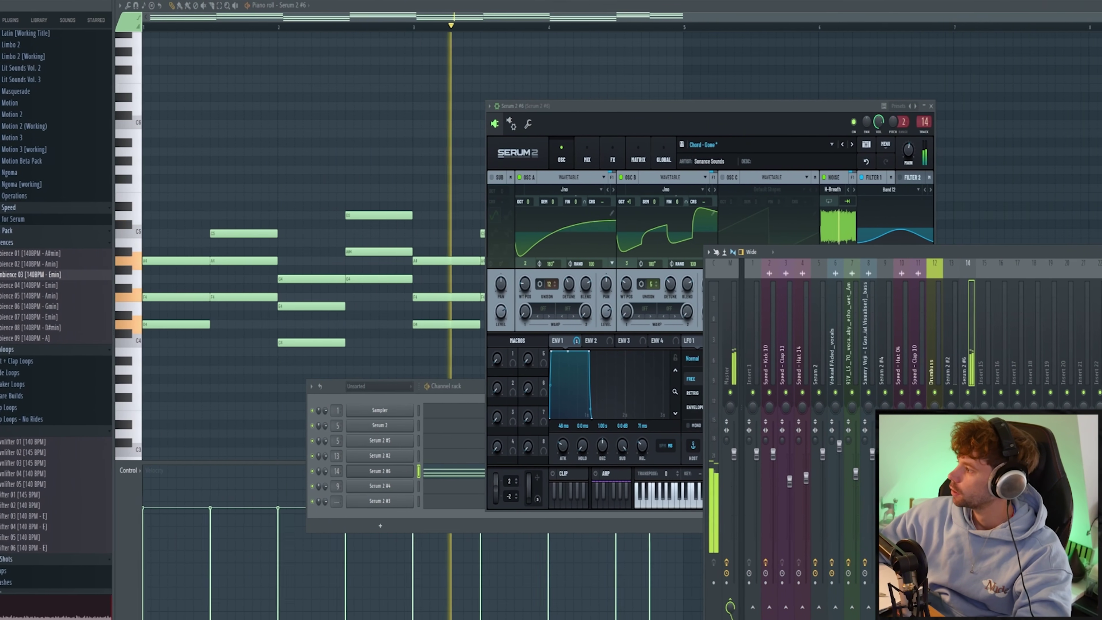
- Show the Pro-R reverb on the Serum 2 #6 mixer track and return to the playlist
click(1100, 278)
click(1064, 29)
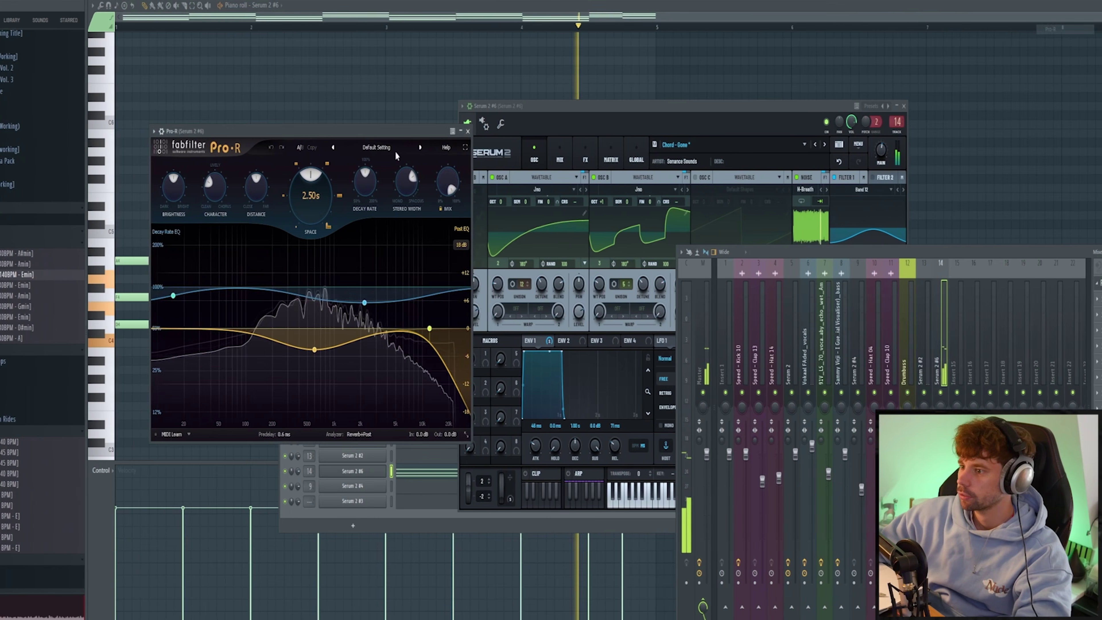
drag(432, 271, 432, 252)
drag(297, 191, 297, 167)
drag(198, 194, 198, 171)
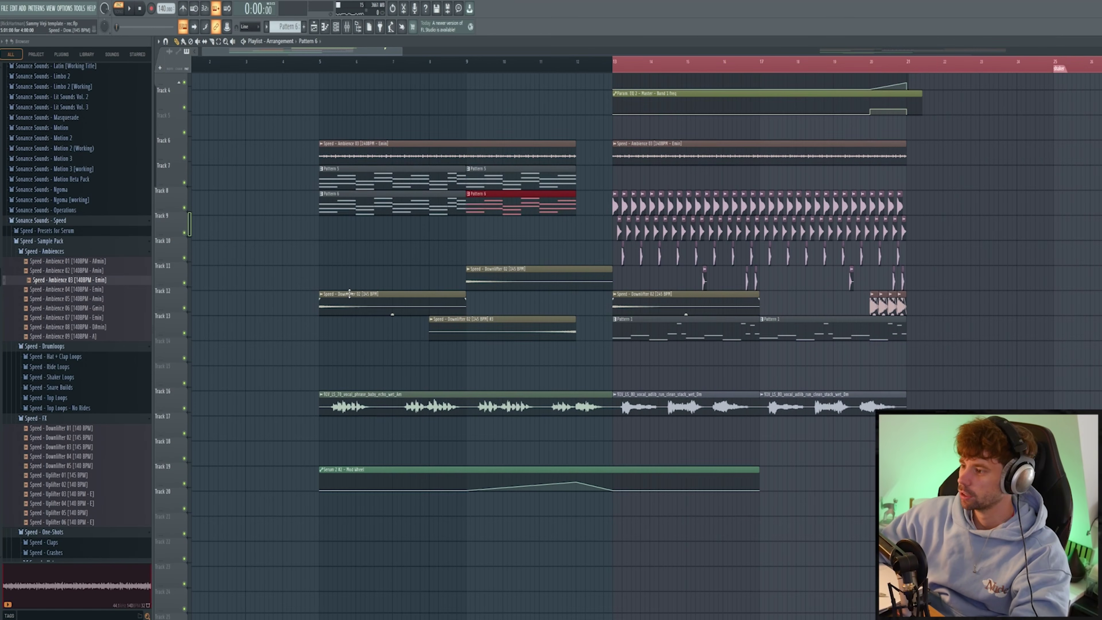
- Select the drop's drum, bass and vocal clips in the playlist and duplicate them directly after the first drop section
scroll(347, 304, up, 3)
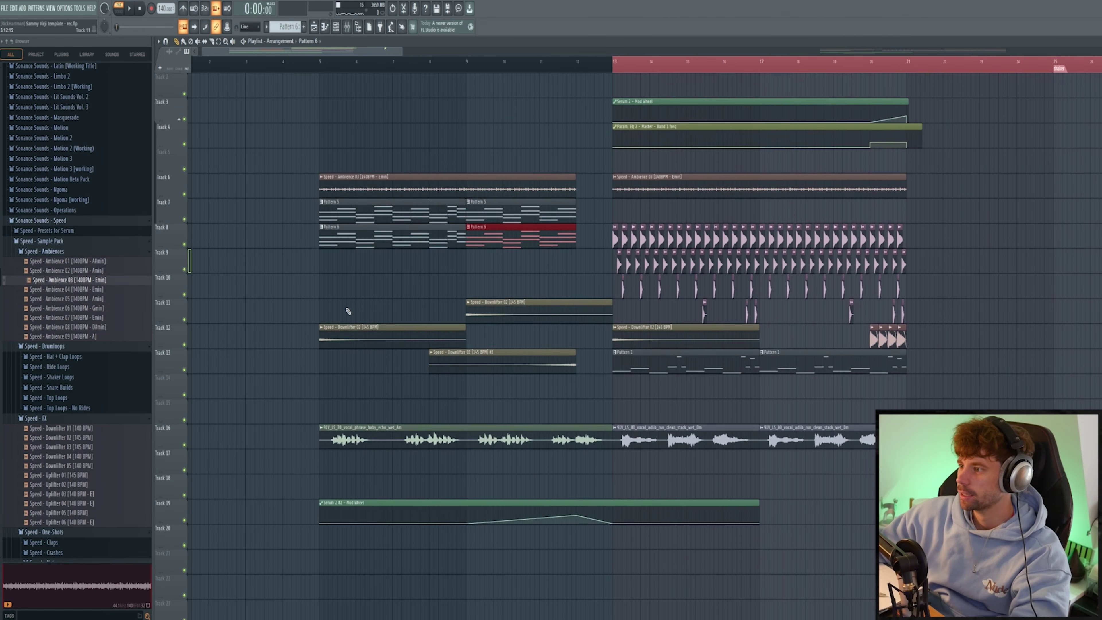
scroll(343, 312, down, 2)
drag(857, 495, 586, 232)
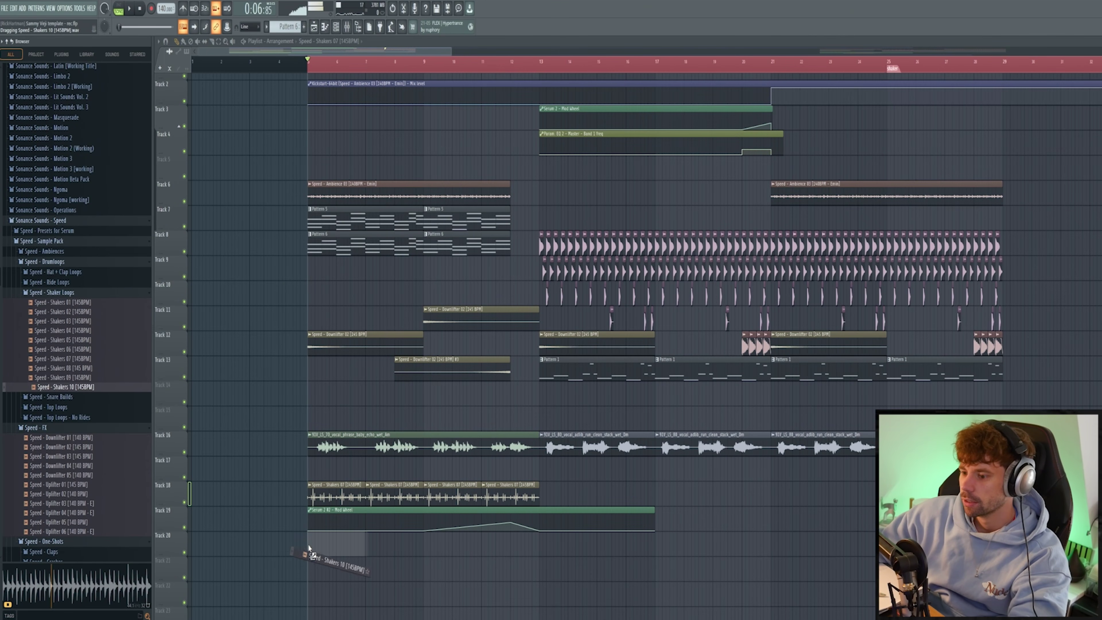
- Place two Speed - Shakers 10 [145BPM] clips at the intro's start on track 20 and set the sample's mixer routing
key(space)
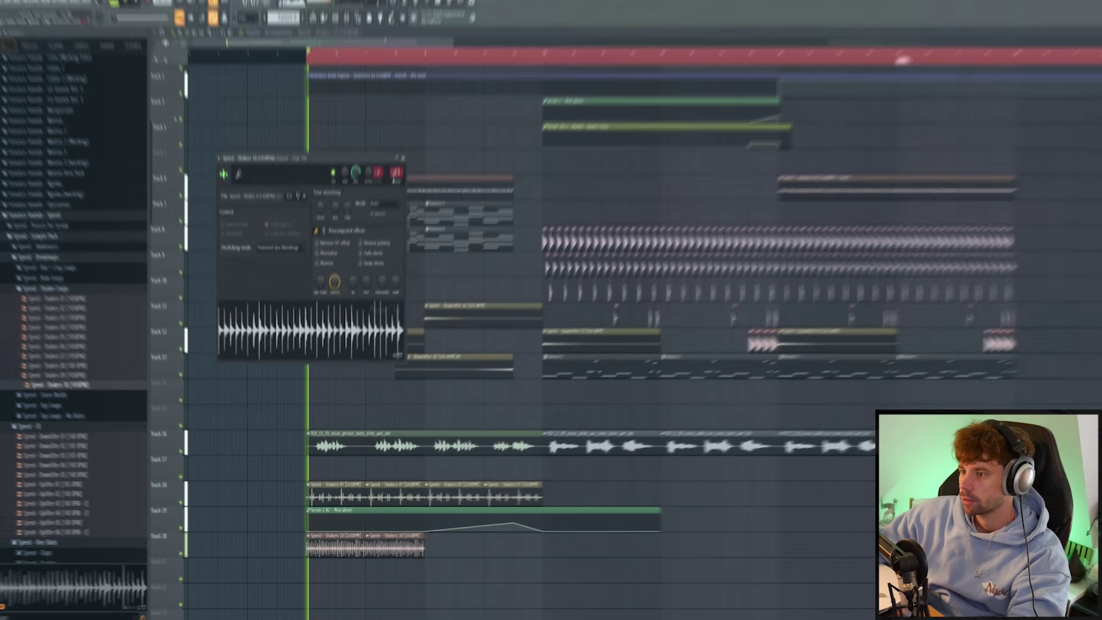
click(395, 173)
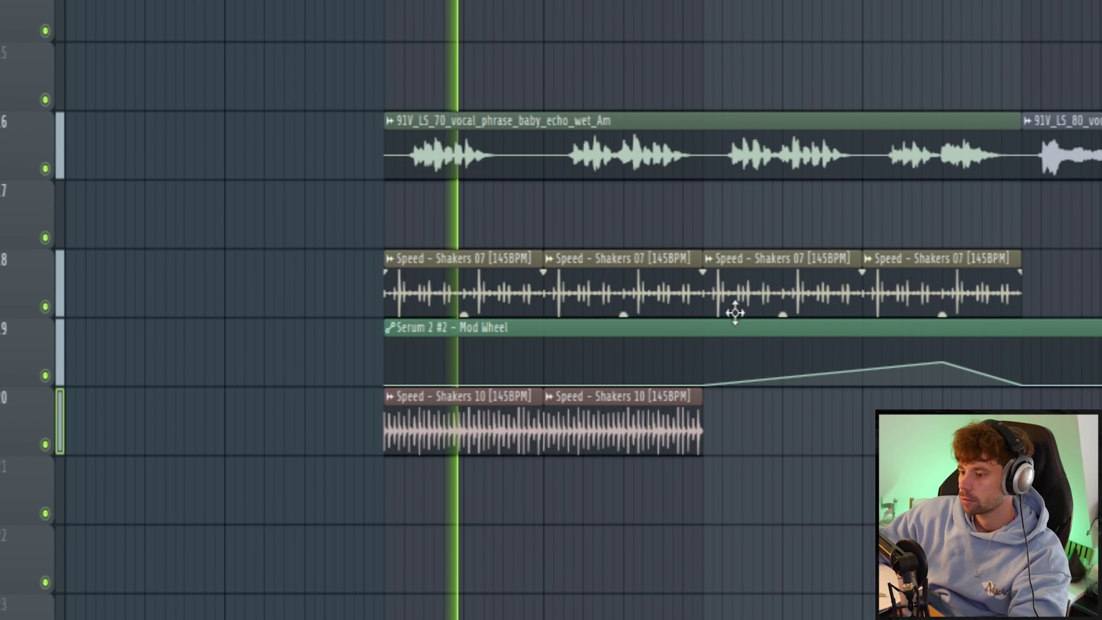
- Duplicate the two Shakers 10 clips to fill the intro and trim the last shaker clips so they stop before the drop
drag(758, 455, 421, 442)
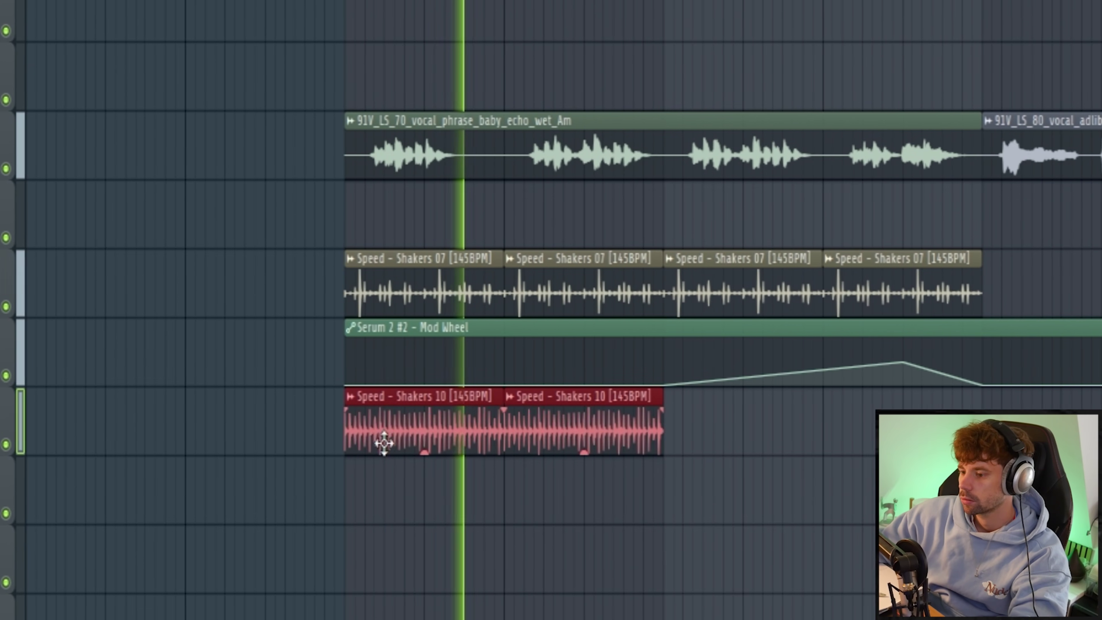
key(ctrl+b)
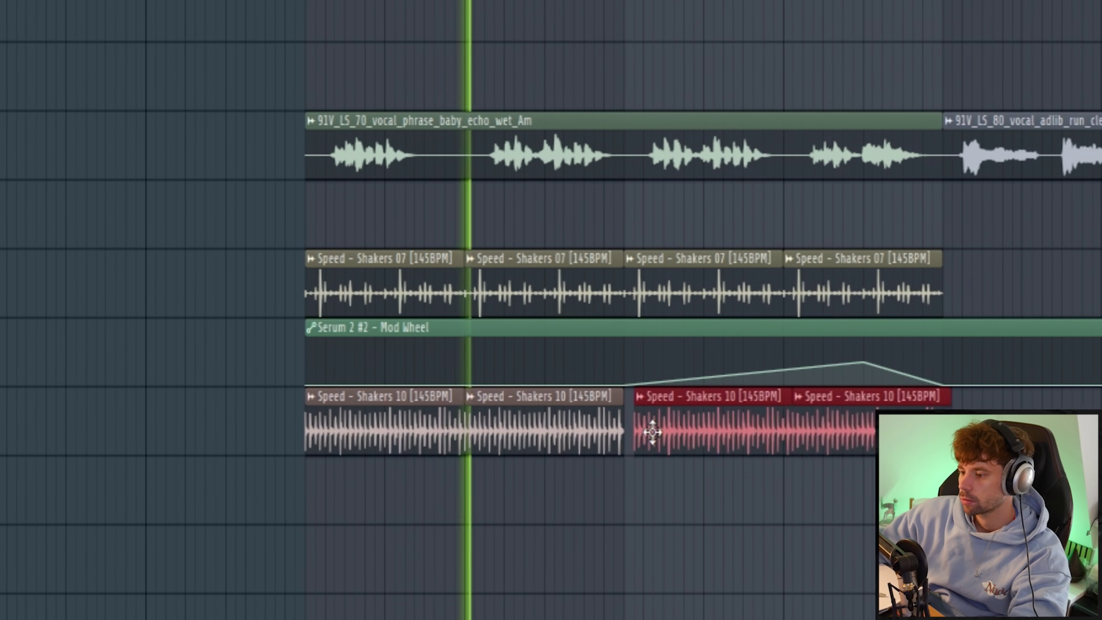
drag(652, 432, 641, 431)
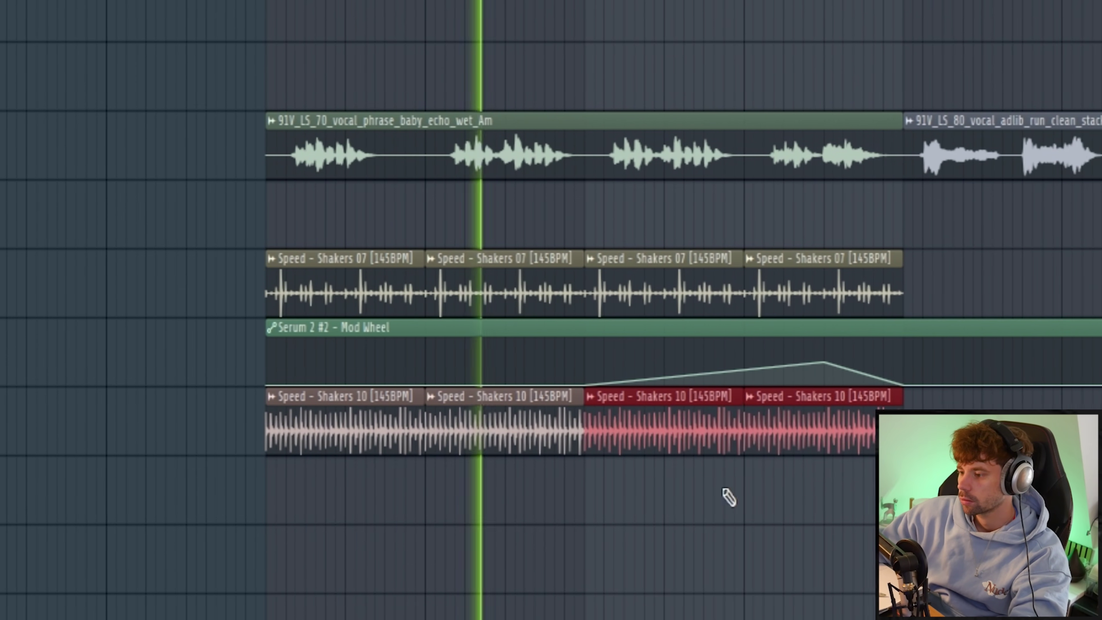
click(857, 393)
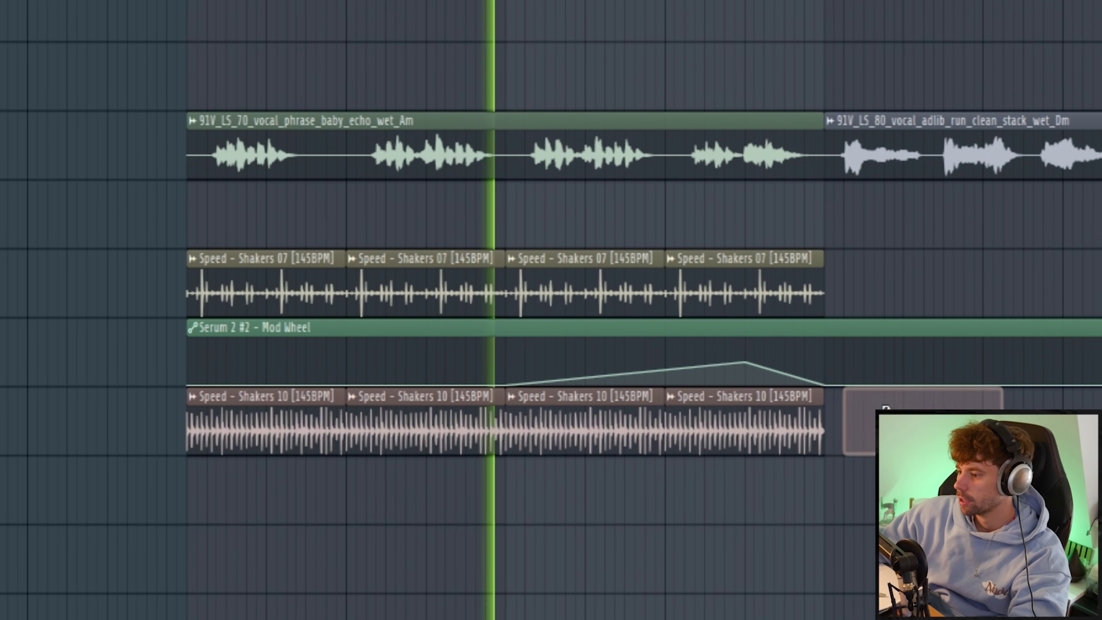
drag(859, 408, 793, 451)
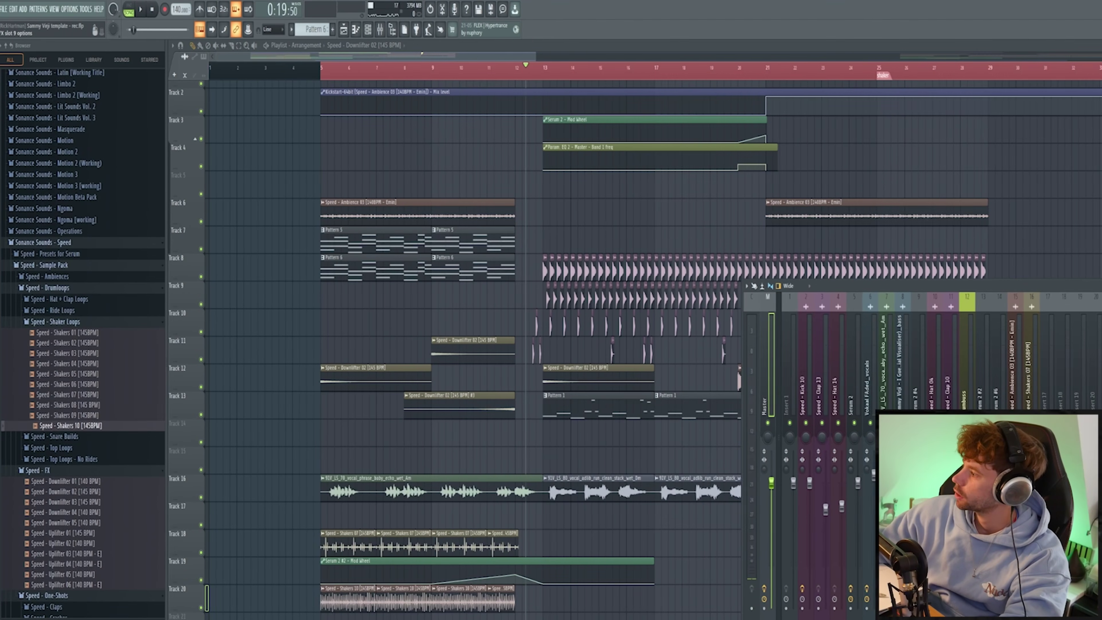
- Add the IMPusher Stereo and Ozone 8 Imager effects to the master track
click(989, 403)
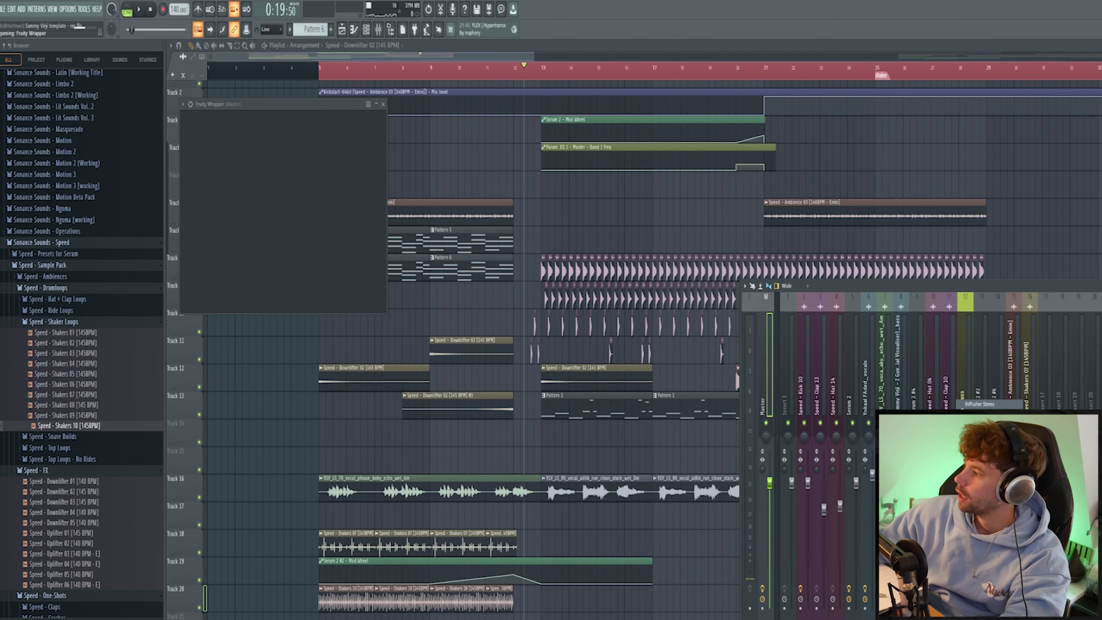
click(1058, 324)
click(1045, 295)
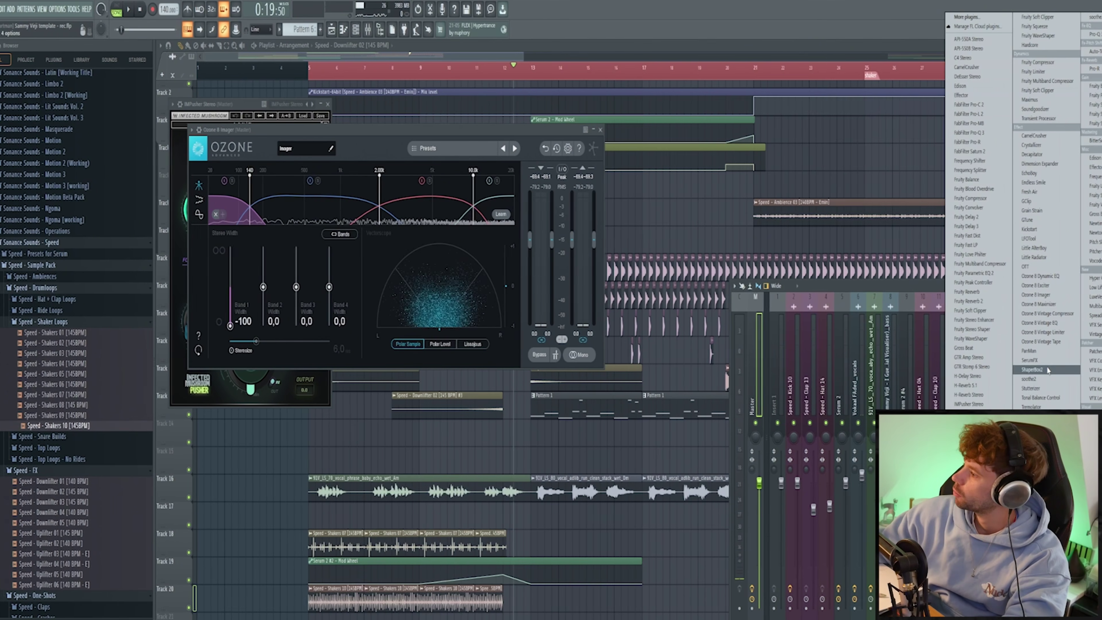
- Add Tonal Balance Control to the master track and move the Ozone 8 Imager window clear of the IMPusher window
click(1043, 398)
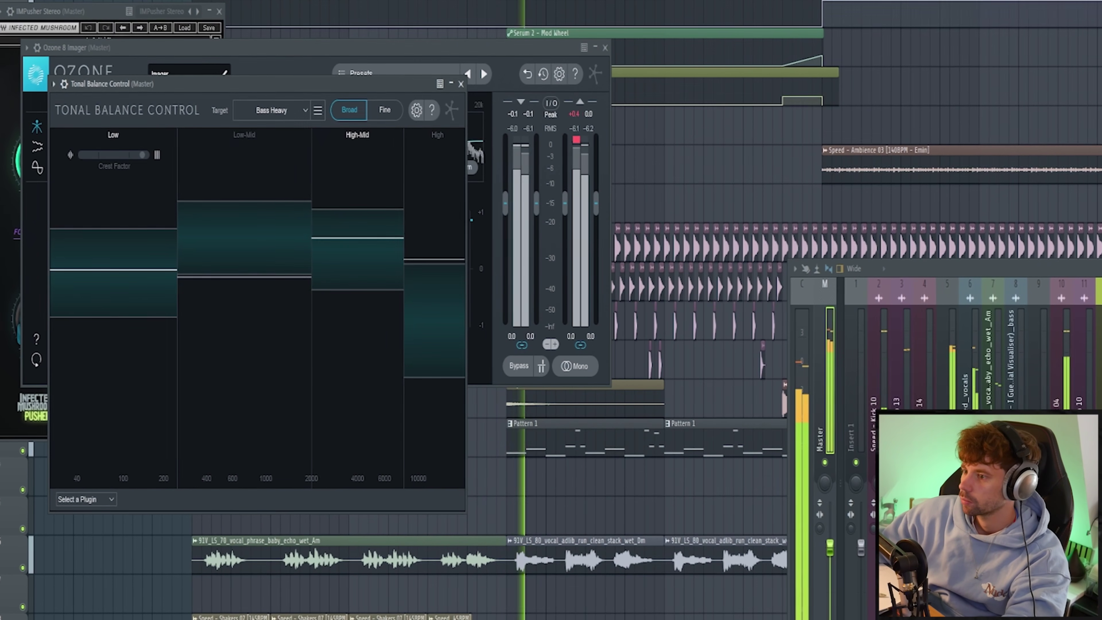
click(388, 120)
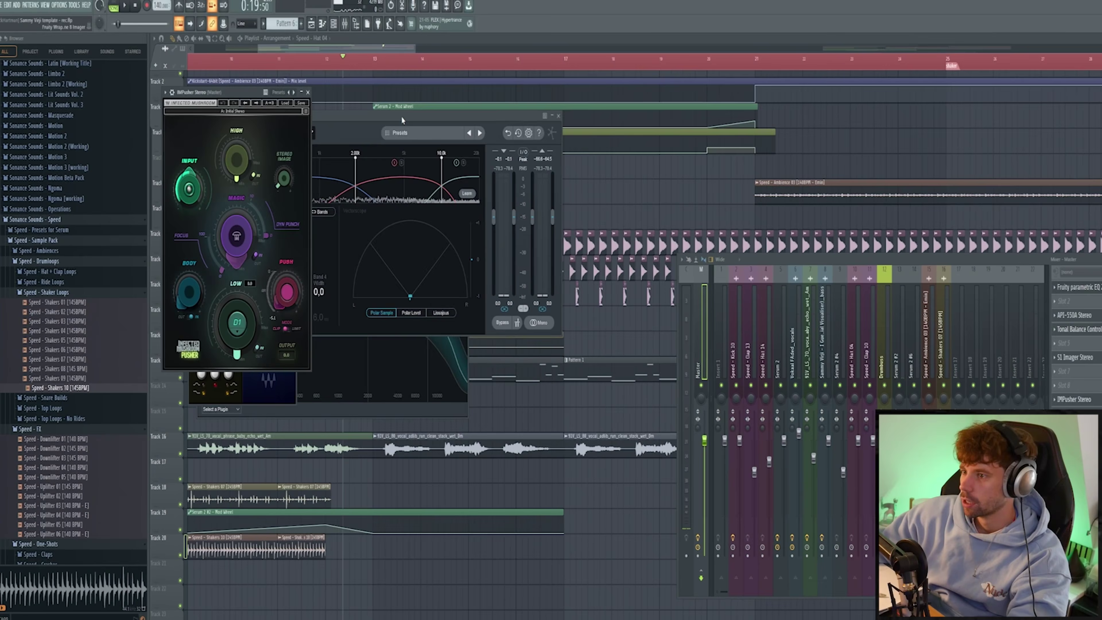
drag(419, 127, 560, 135)
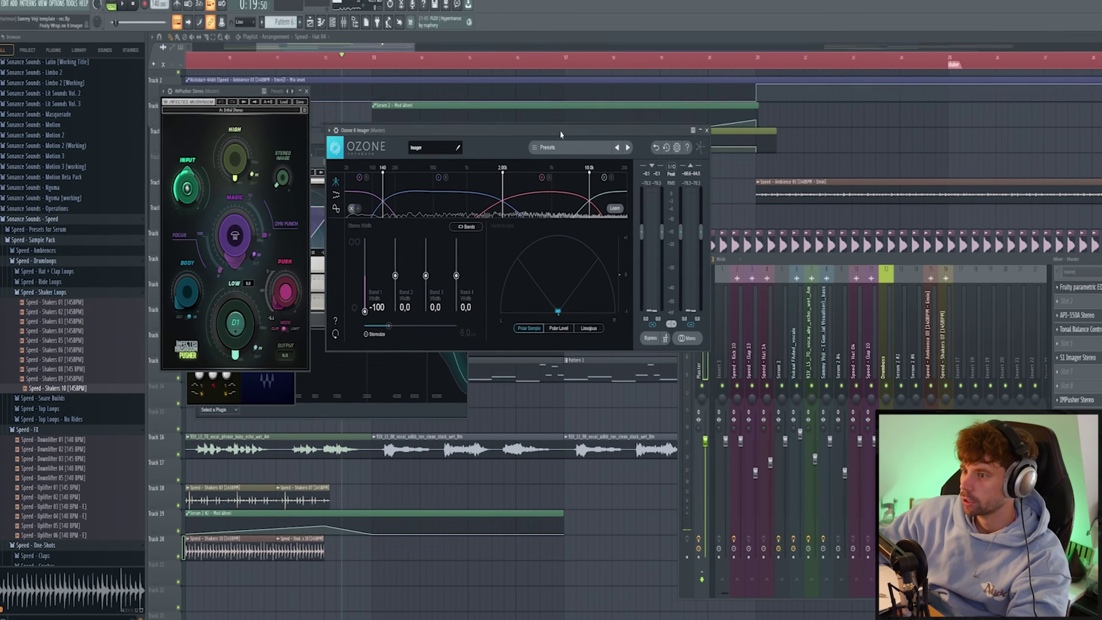